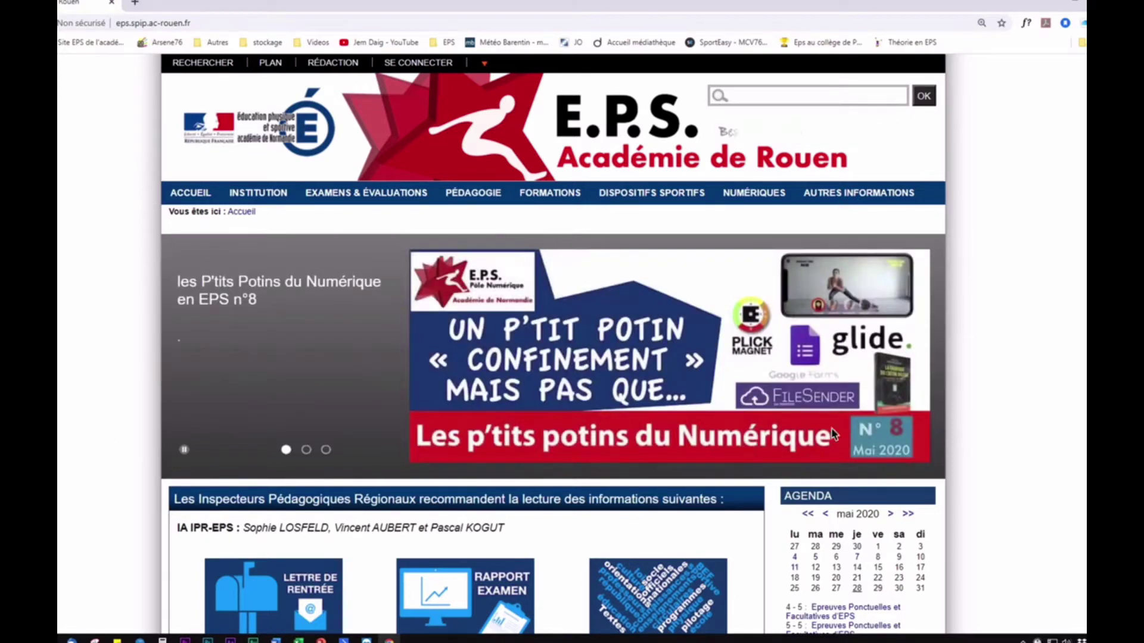
# Step: Open the iPack EPS Collège & Lycée shortcut on the academy's EPS site
pyautogui.scroll(-3, 834, 435)
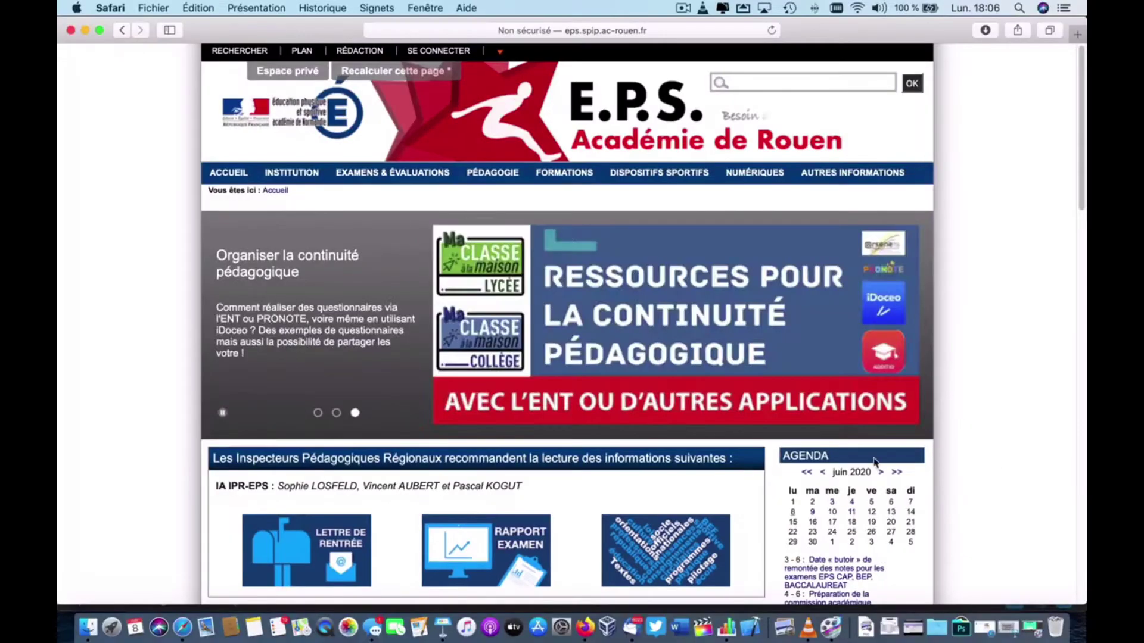
pyautogui.scroll(-10, 873, 476)
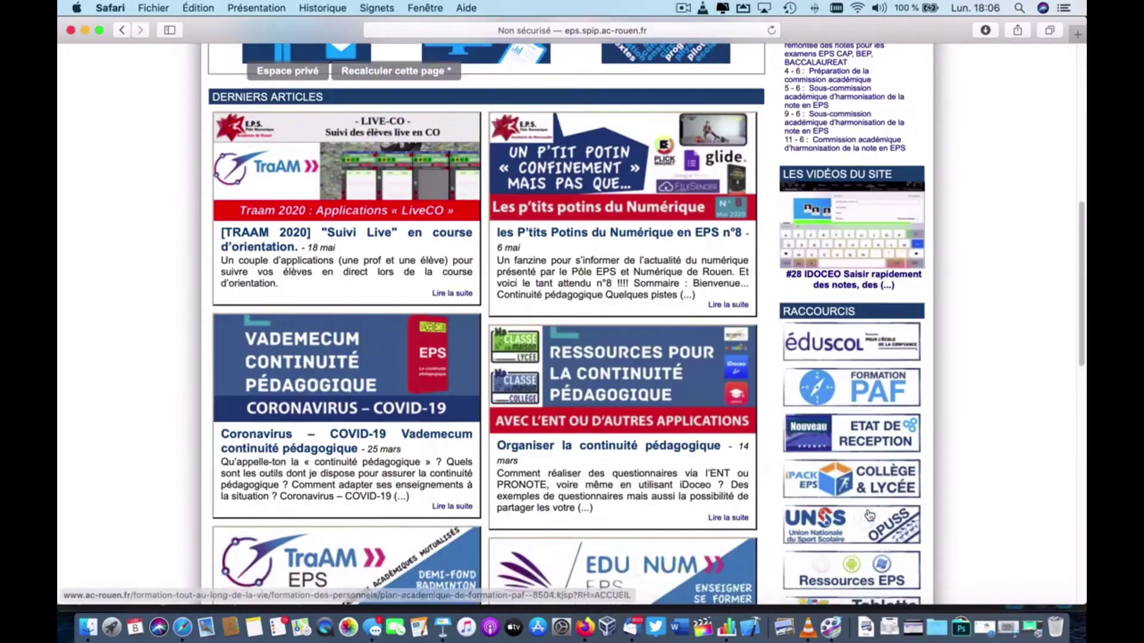
pyautogui.scroll(-3, 869, 515)
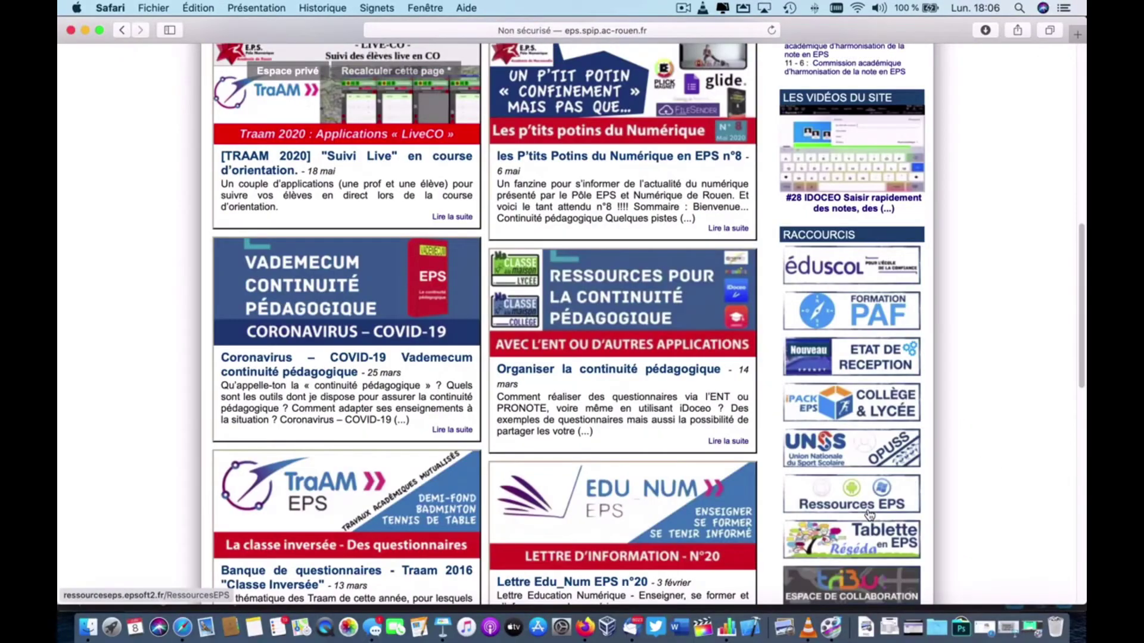
pyautogui.click(882, 413)
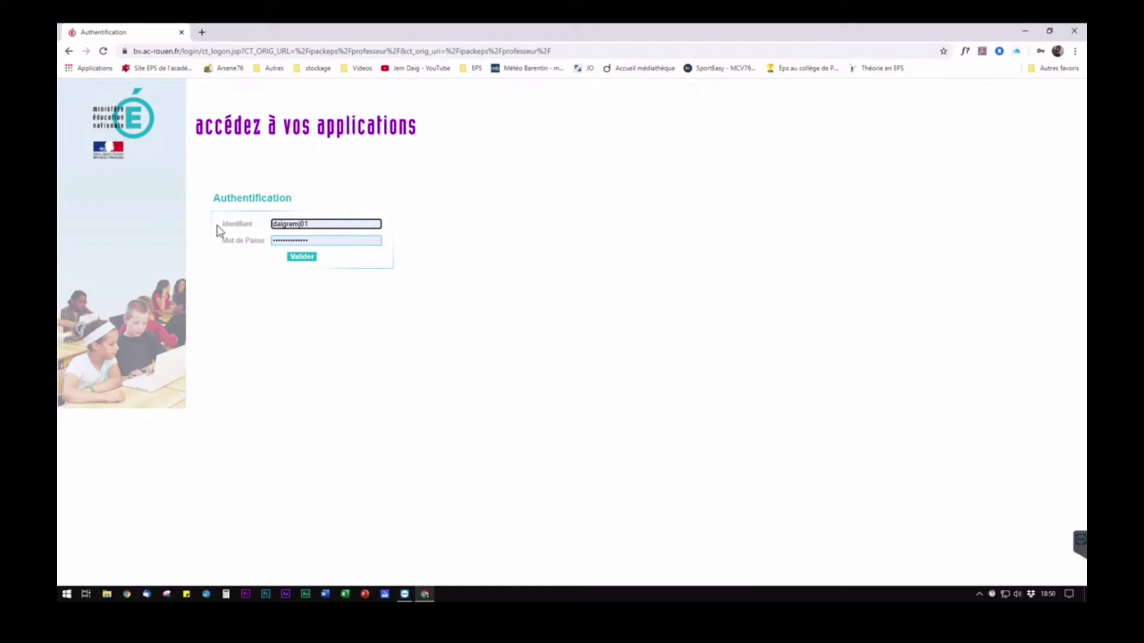
# Step: Log in with the prefilled credentials and display the Enquêtes et Pilotage applications
pyautogui.click(301, 260)
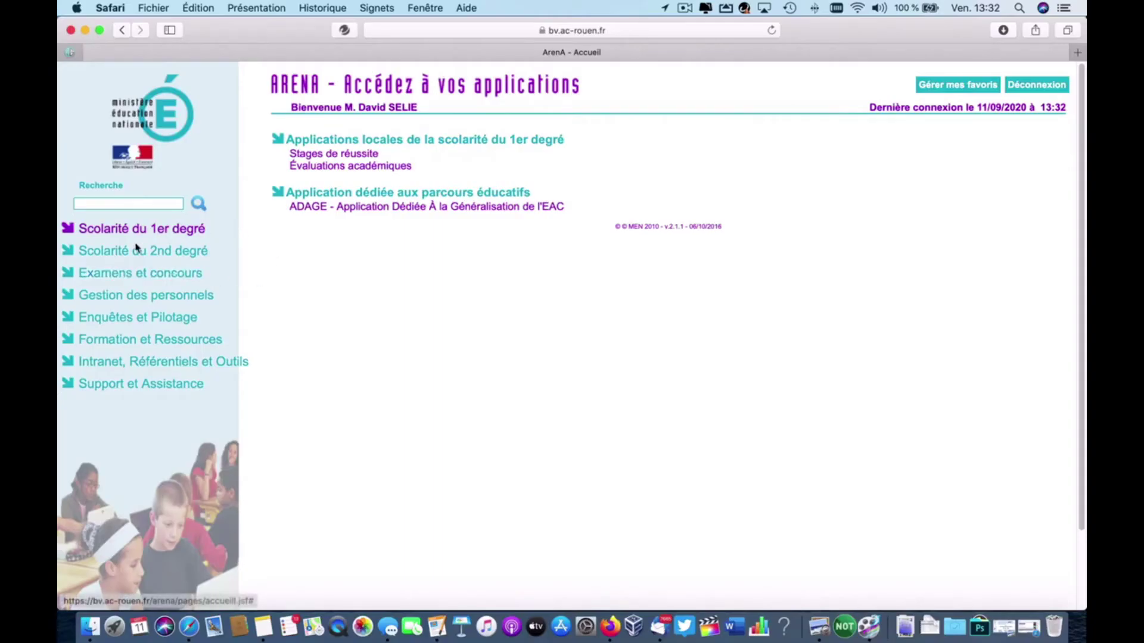
pyautogui.click(137, 317)
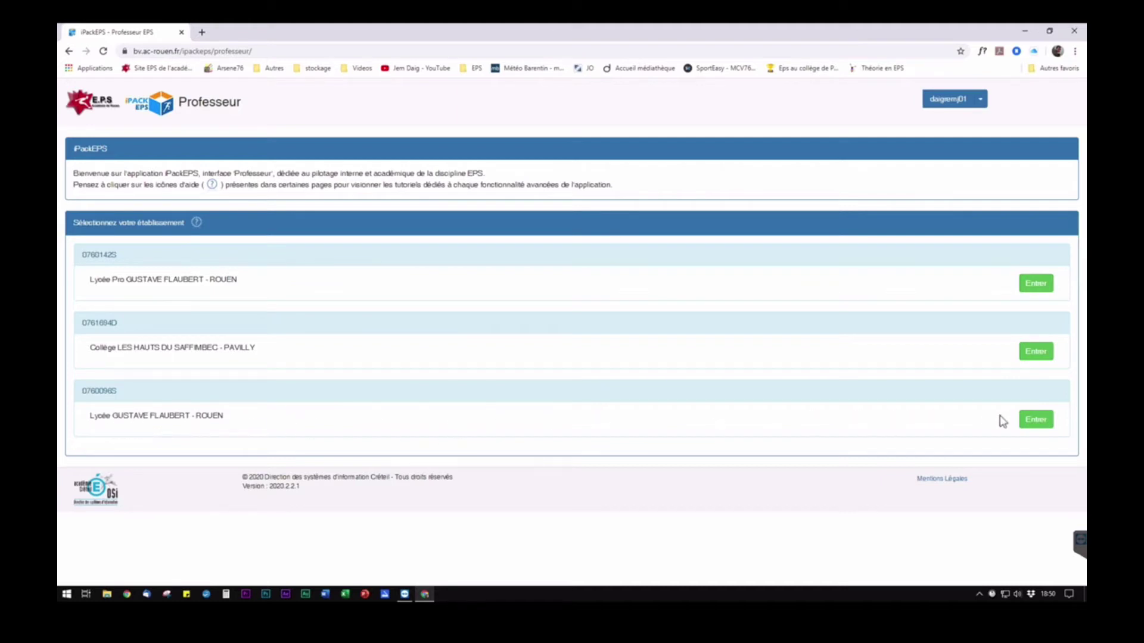
# Step: Enter Lycée GUSTAVE FLAUBERT - ROUEN for the 2019-2020 school year
pyautogui.click(1044, 421)
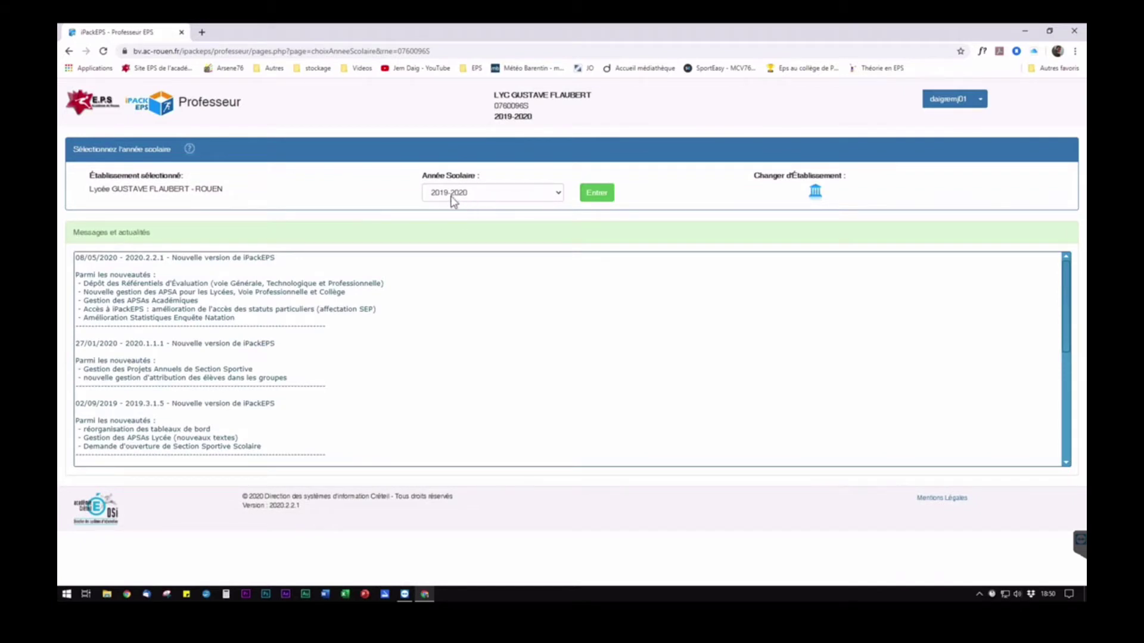
pyautogui.click(453, 201)
pyautogui.click(479, 203)
pyautogui.click(588, 192)
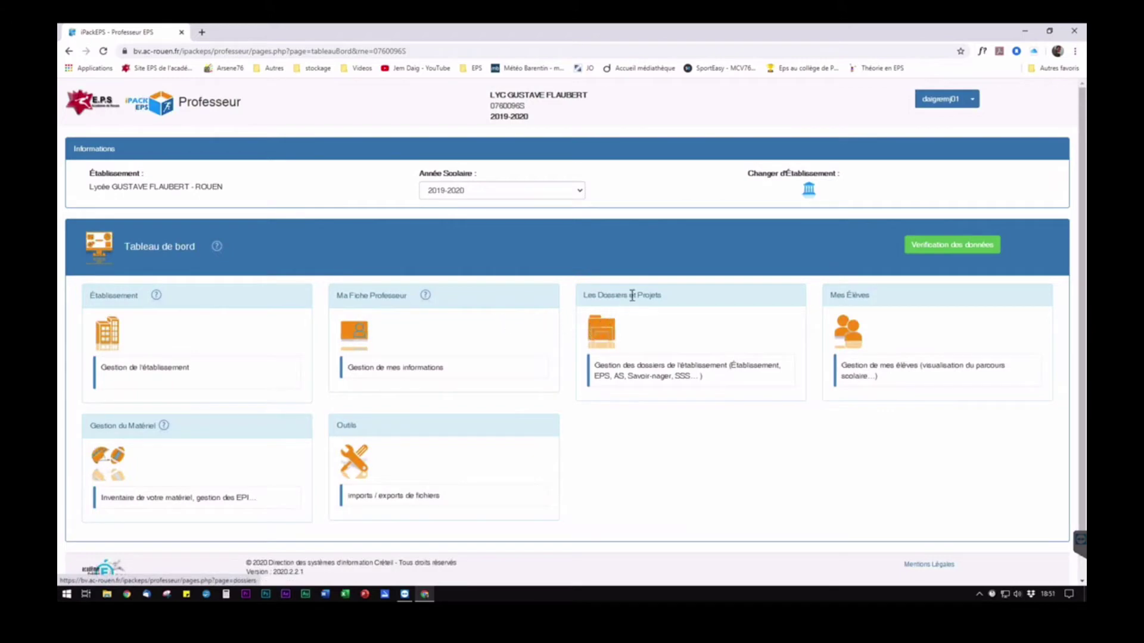
# Step: Open the Référentiels Voie Générale, Technologique et Professionnelle page of the Dossier Certificatif and examine its notices and tables
pyautogui.click(603, 330)
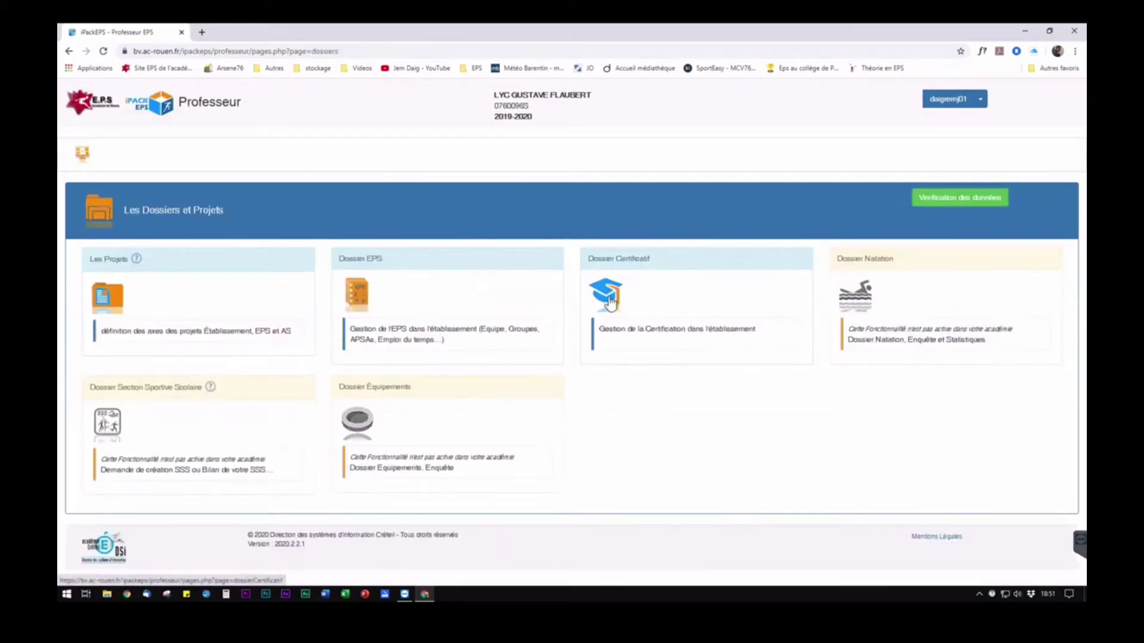
pyautogui.click(608, 300)
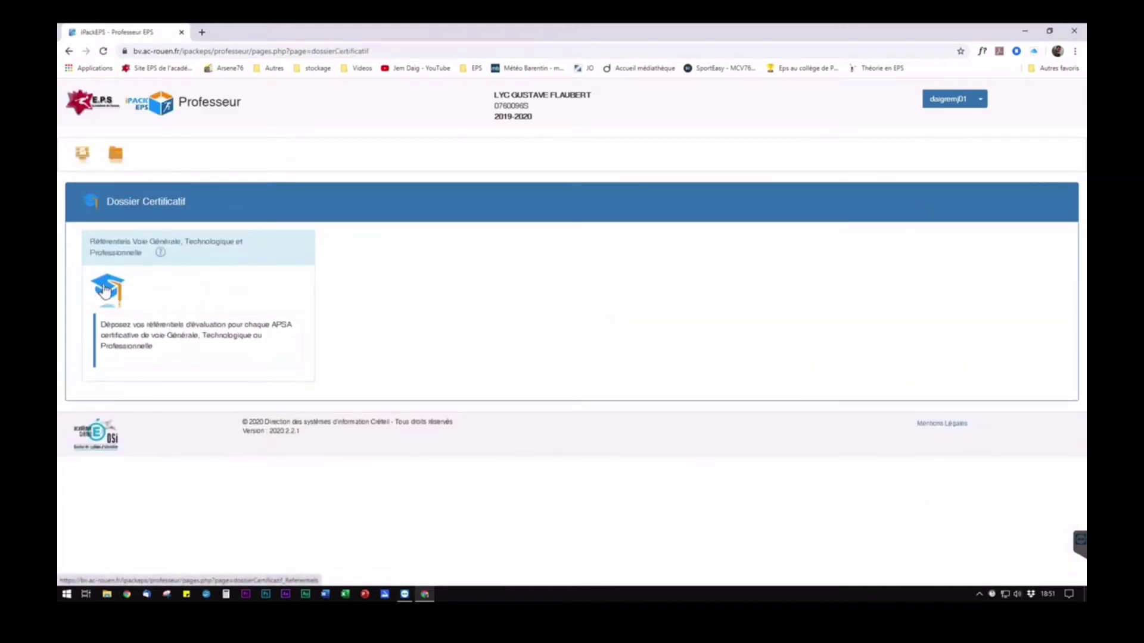
pyautogui.click(118, 295)
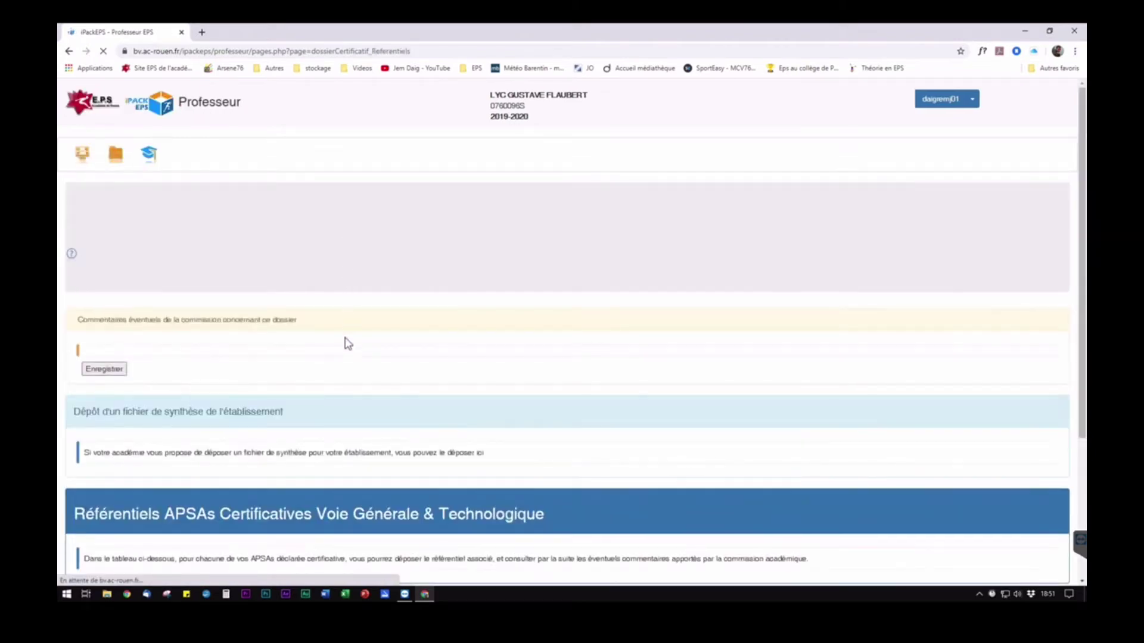
pyautogui.scroll(-3, 344, 339)
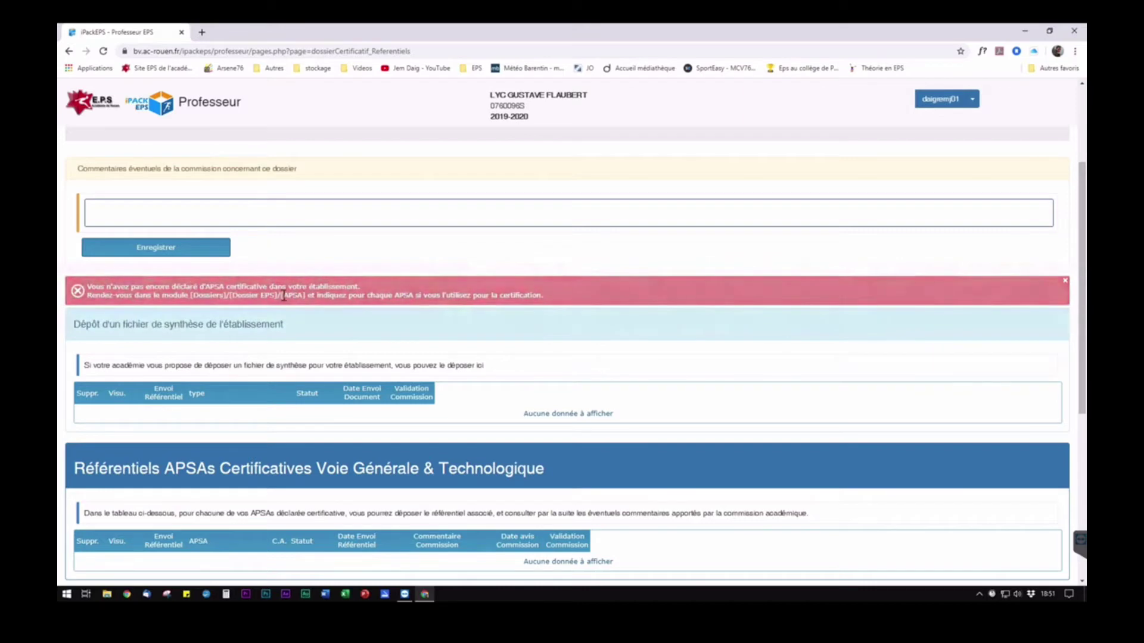
pyautogui.scroll(3, 374, 296)
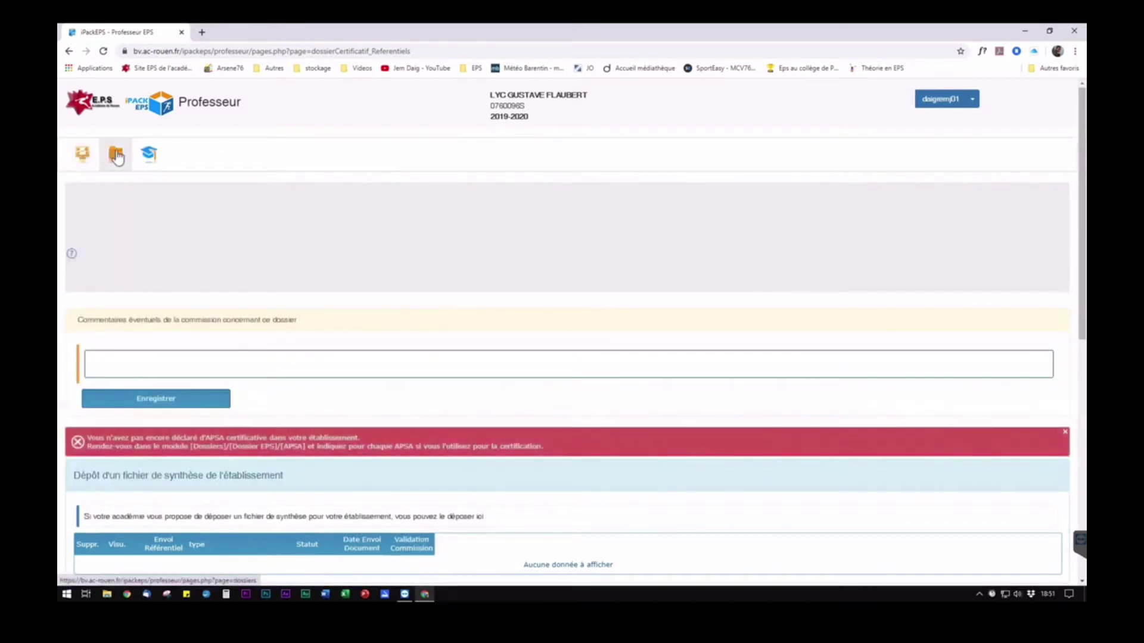
# Step: Go to the Dossier EPS within Les Dossiers et Projets and open APSA de Lycée Général ou Technologique
pyautogui.click(117, 156)
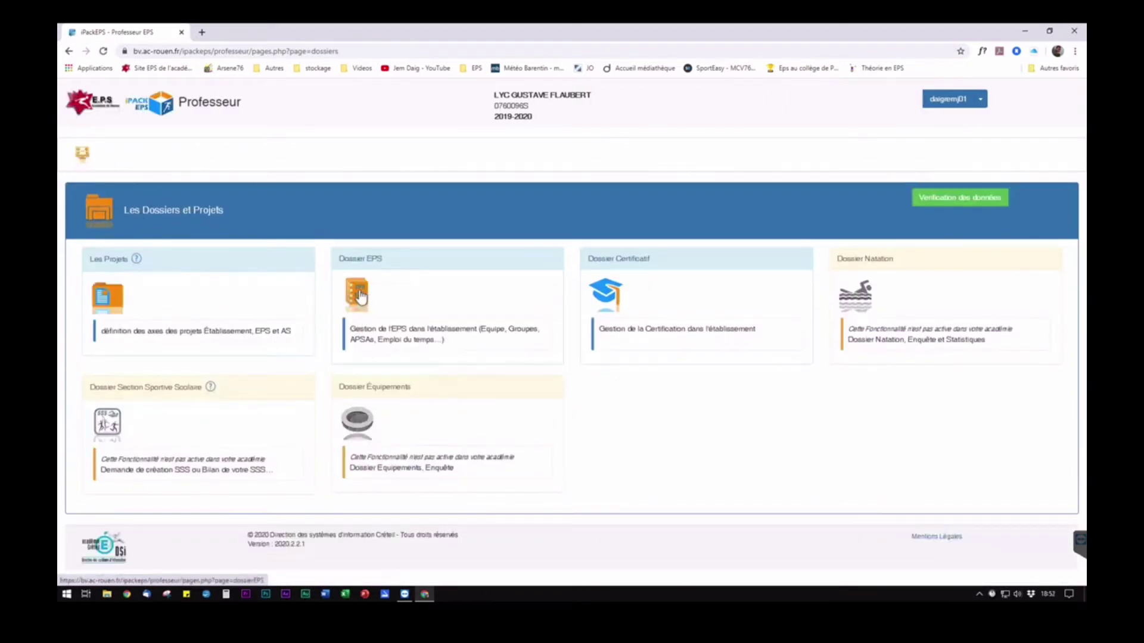
pyautogui.click(359, 295)
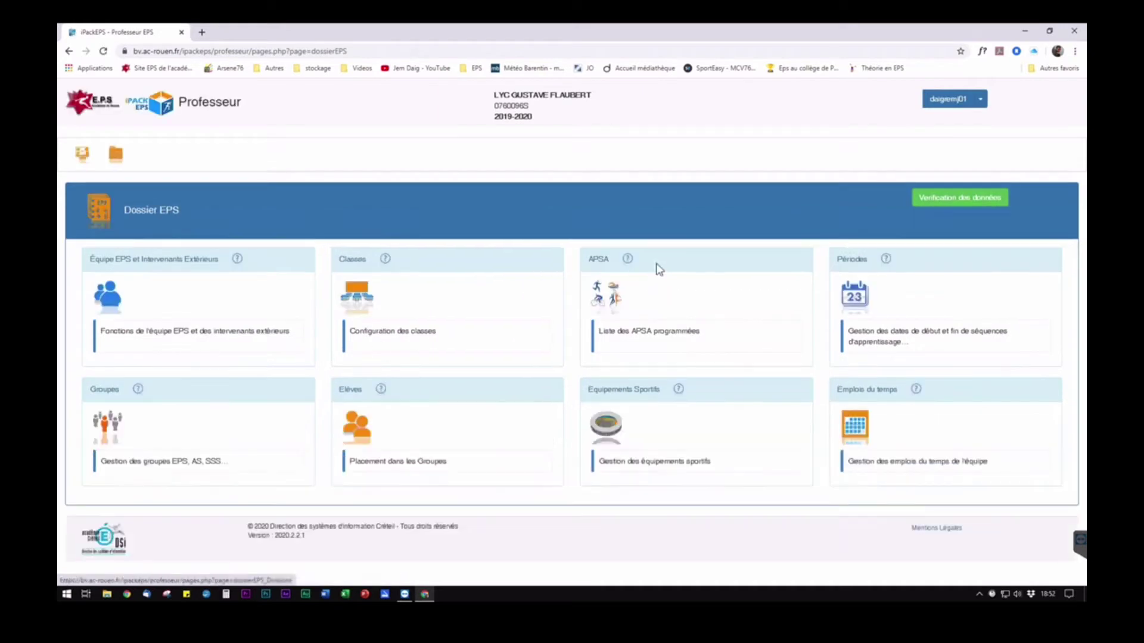
pyautogui.click(597, 292)
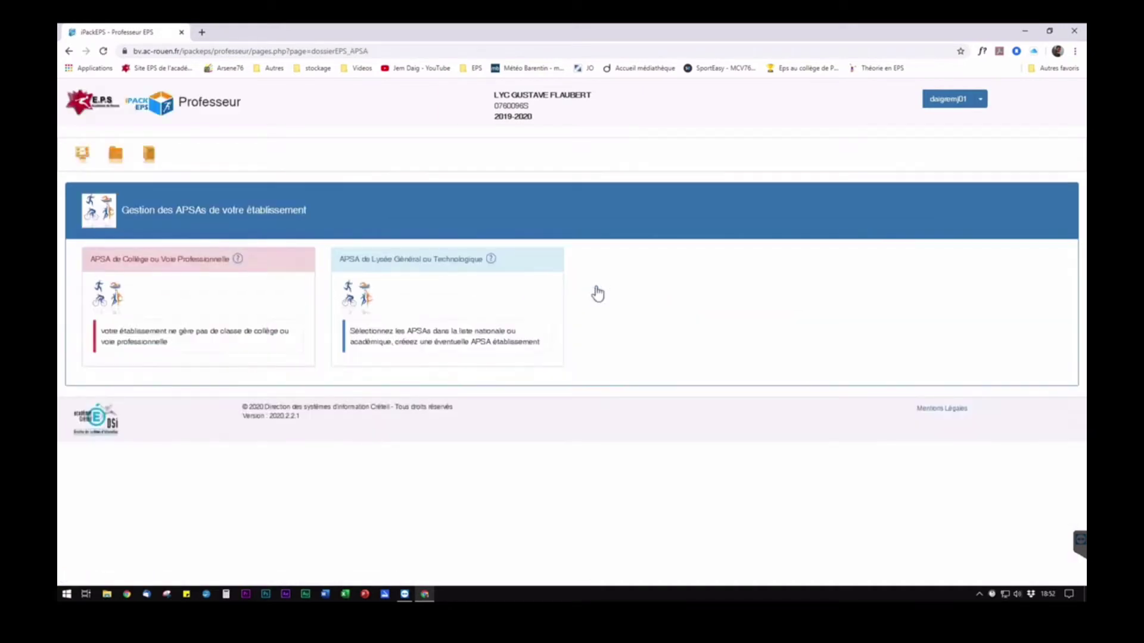
pyautogui.click(358, 304)
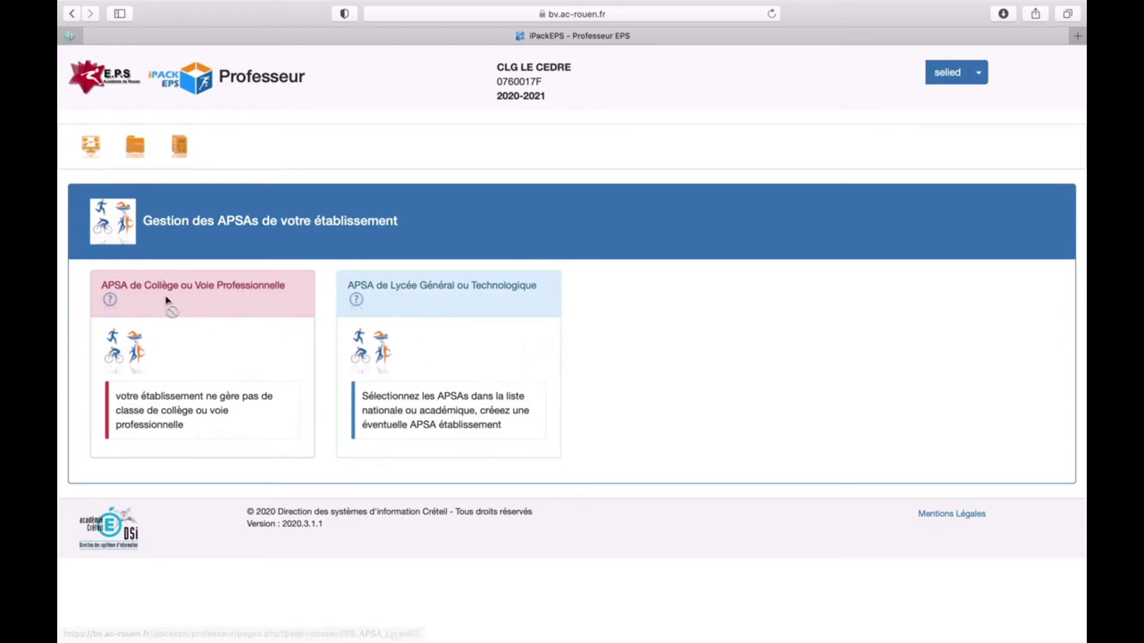
# Step: Set the school's teaching levels to Collège, Lycée Général et Technologique and Lycée Voie Professionnelle in its Configuration, and save them
pyautogui.click(86, 148)
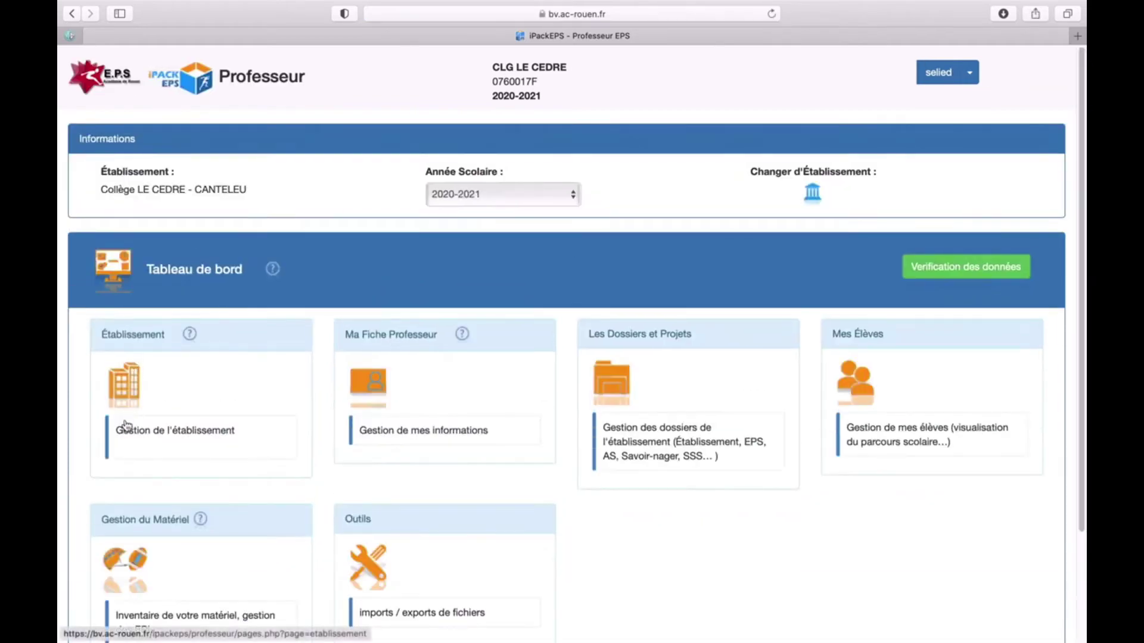
pyautogui.scroll(-3, 123, 424)
pyautogui.click(125, 244)
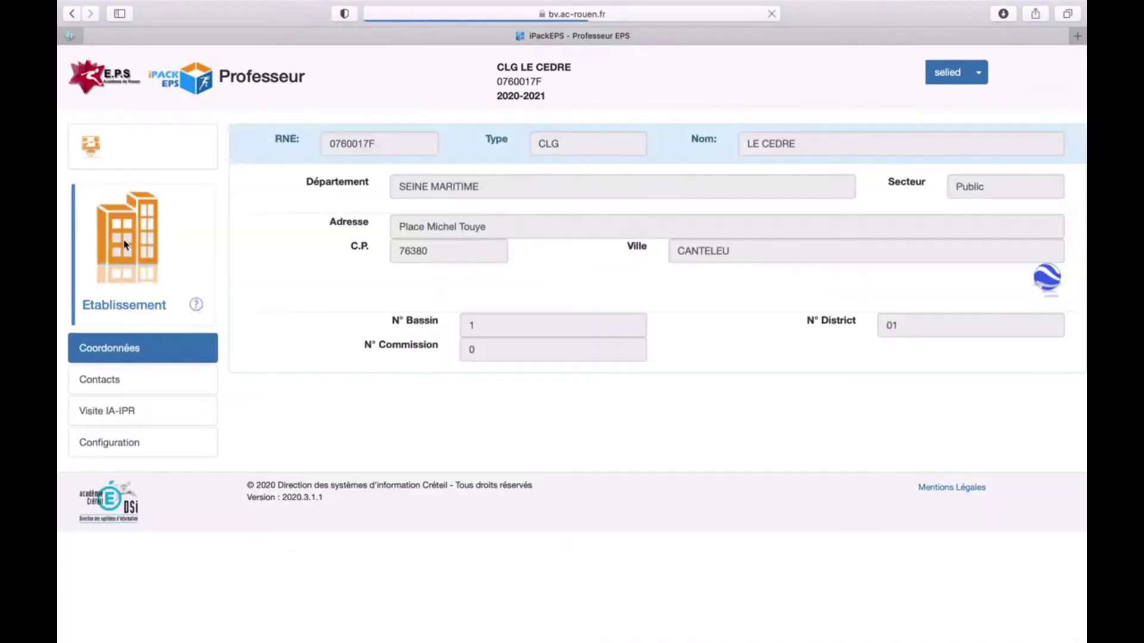
pyautogui.click(116, 444)
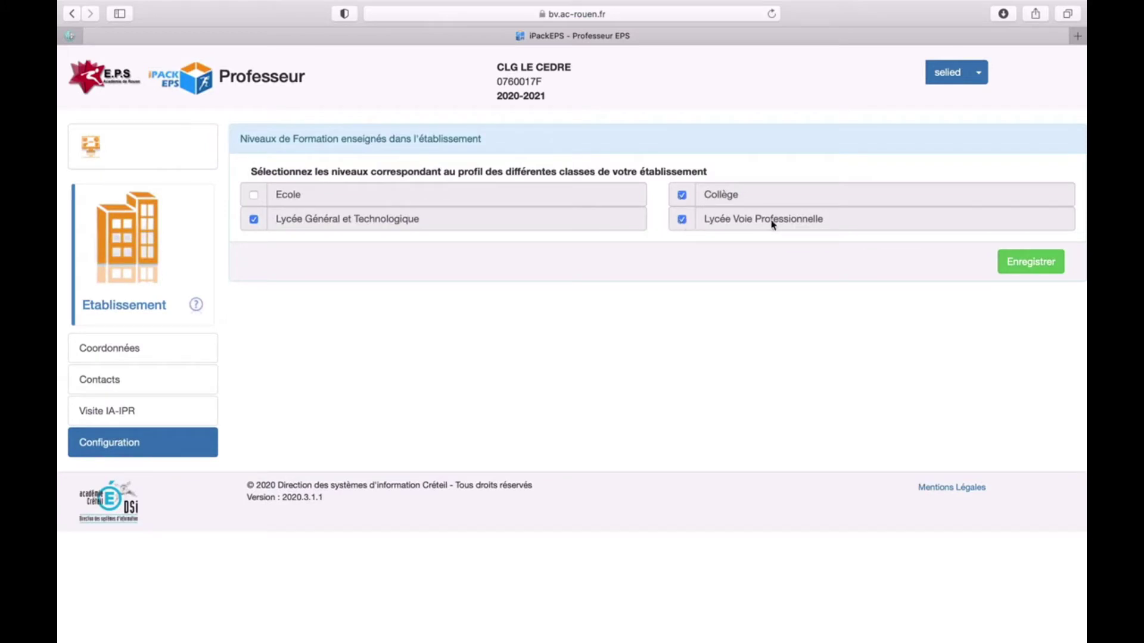
pyautogui.click(1021, 263)
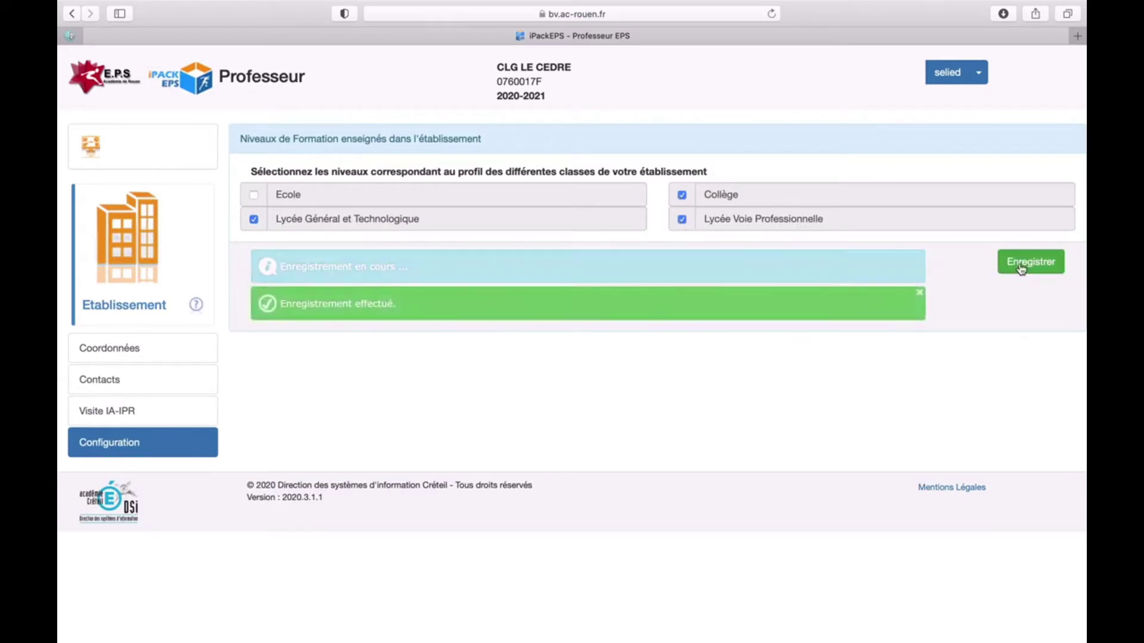
# Step: Return to the dashboard and open the APSA management of the Dossier EPS
pyautogui.click(132, 148)
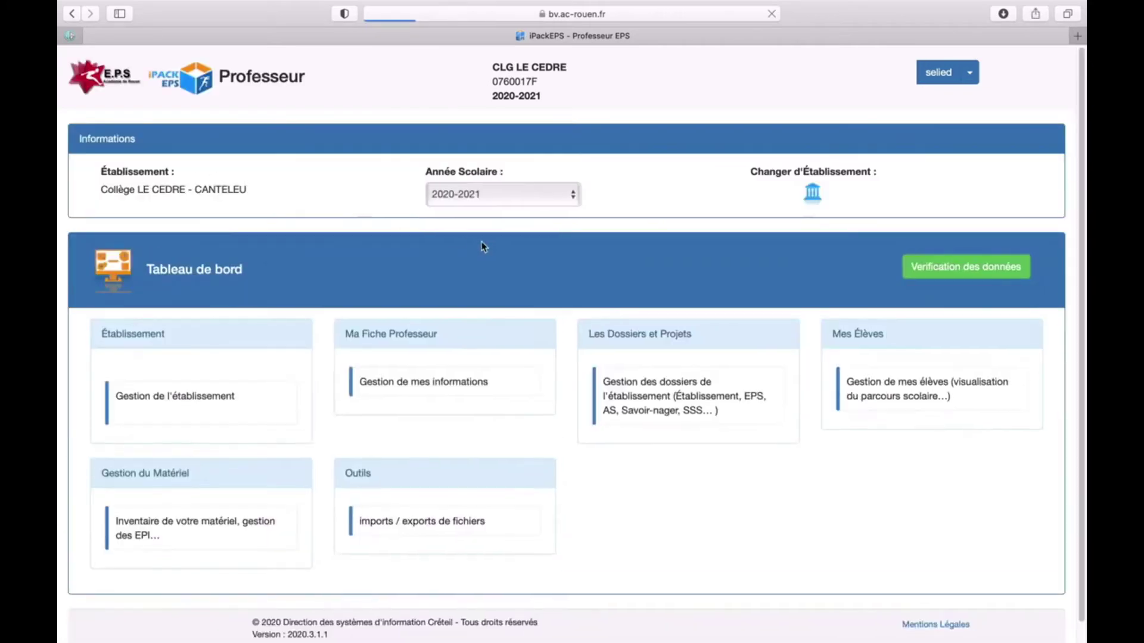
pyautogui.click(632, 395)
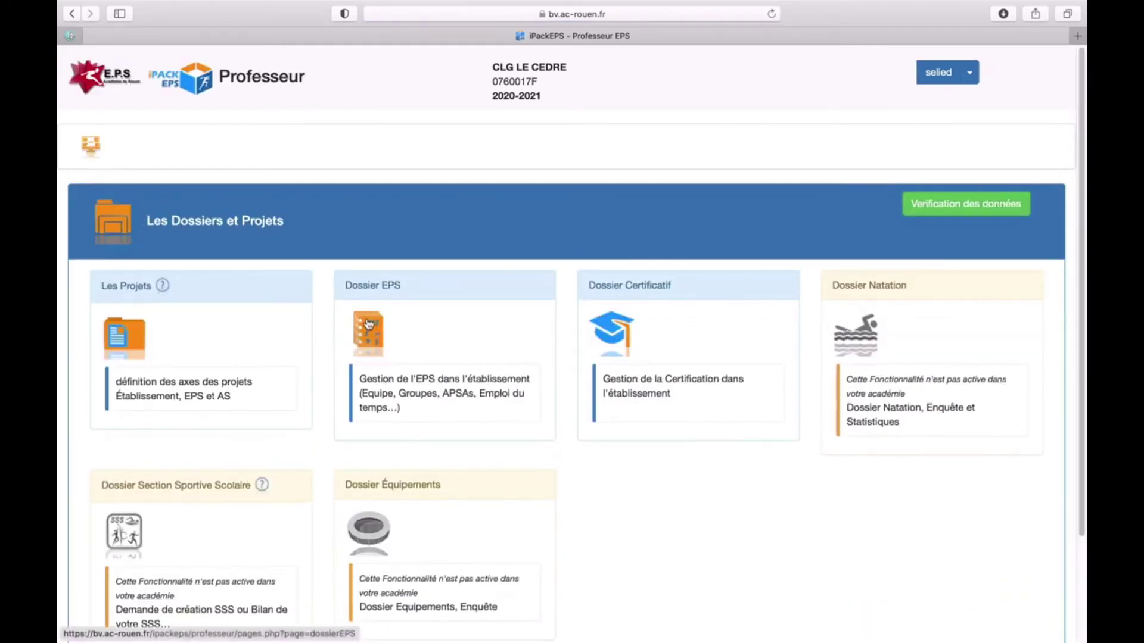
pyautogui.click(369, 325)
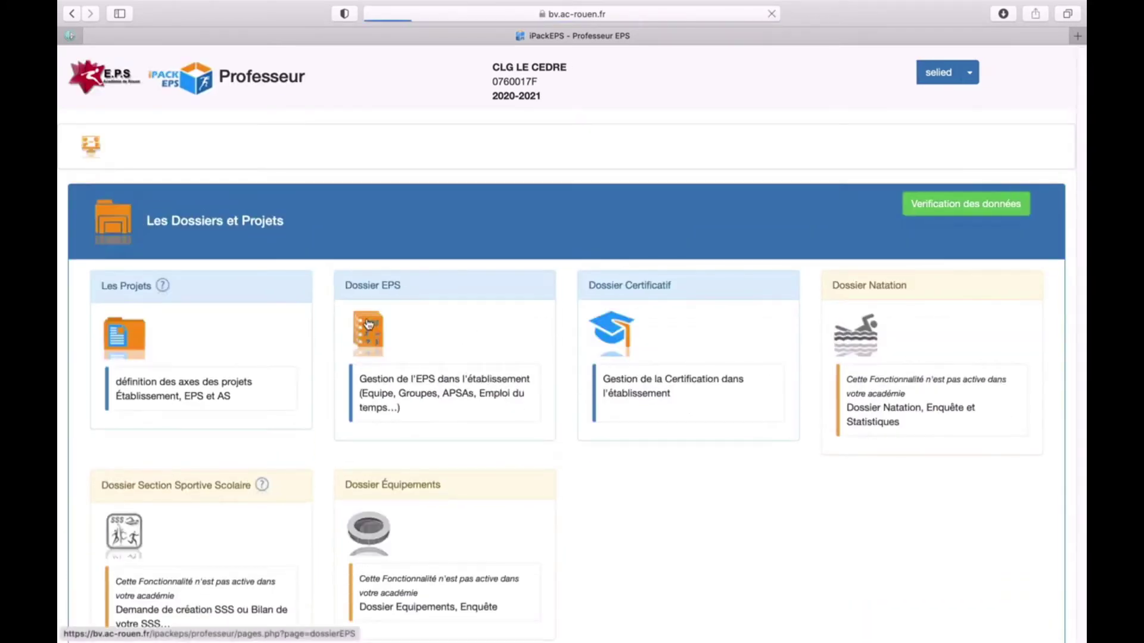
pyautogui.click(636, 350)
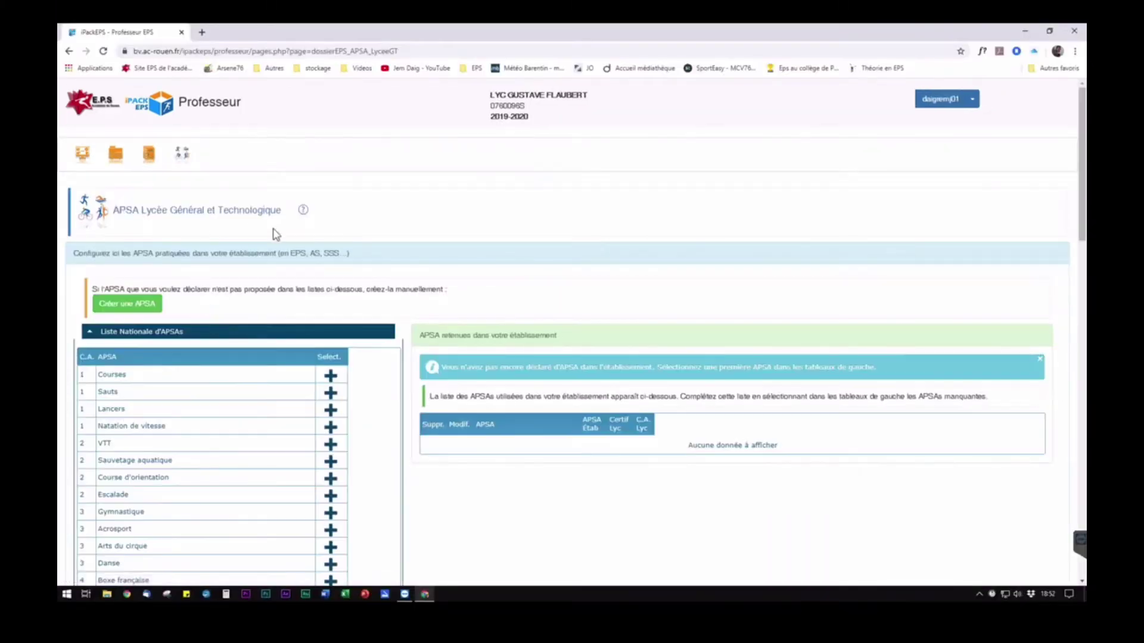
# Step: Add Natation de vitesse from the national list to the school's APSAs as certificative under C.A. 1
pyautogui.scroll(-3, 249, 295)
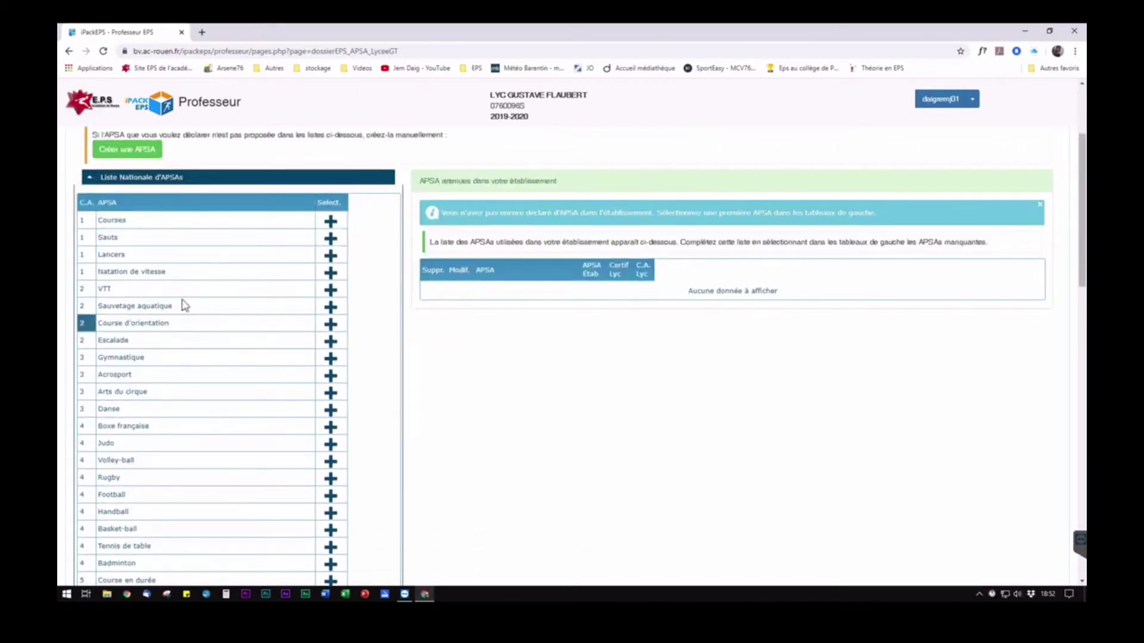
pyautogui.click(332, 274)
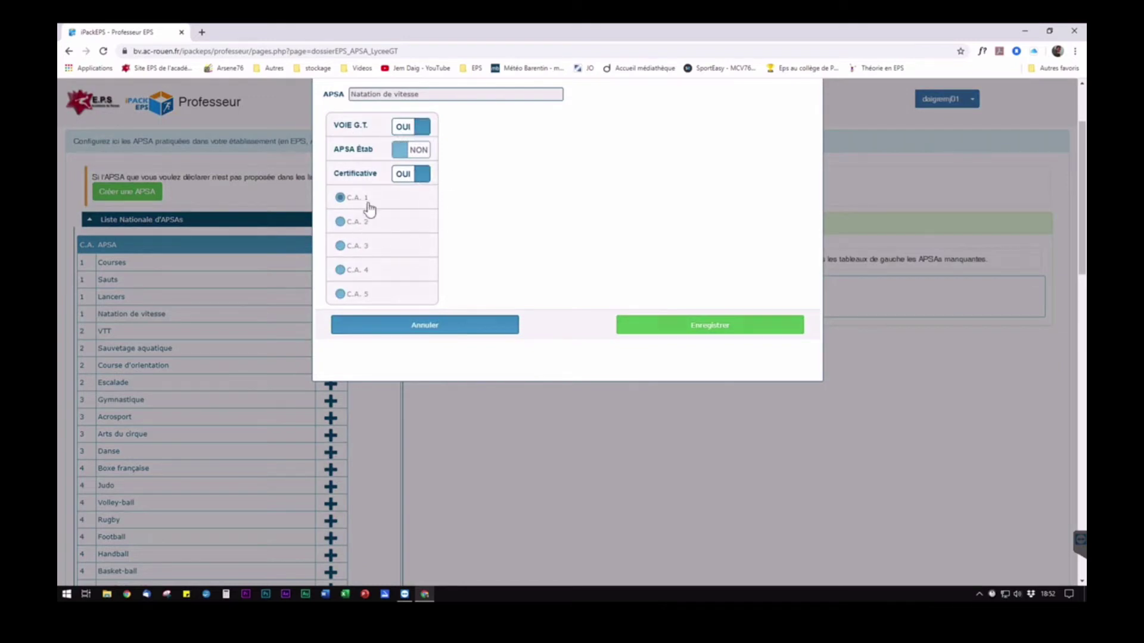
pyautogui.click(732, 332)
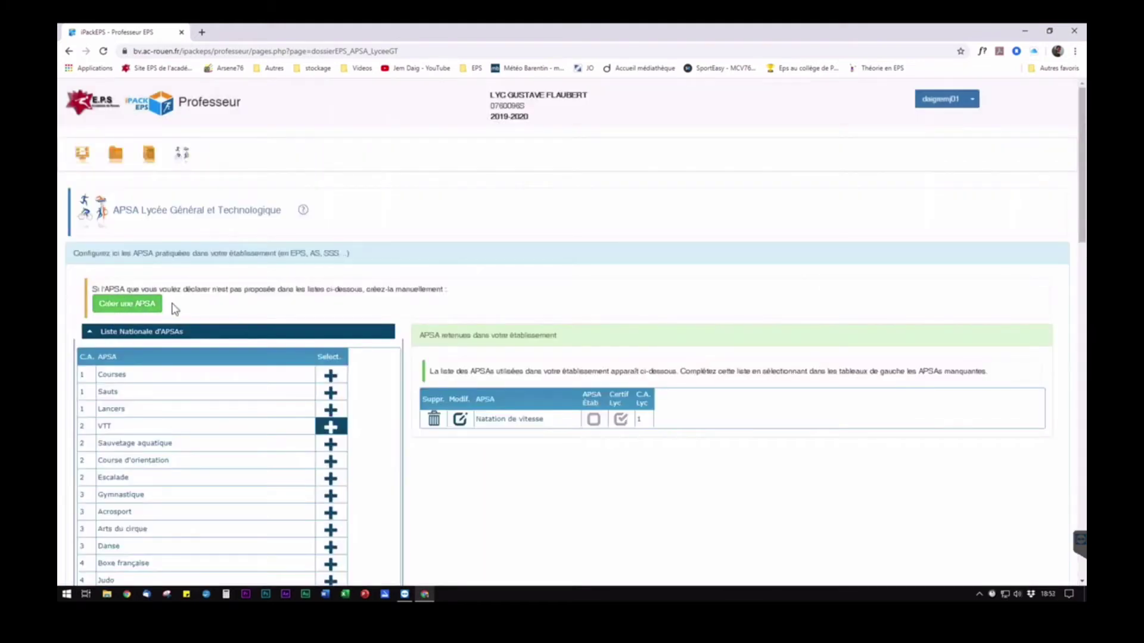
# Step: Create and save a certificative school APSA named APSA ETAB, with APSA Étab set to OUI and C.A. 2 selected
pyautogui.click(133, 305)
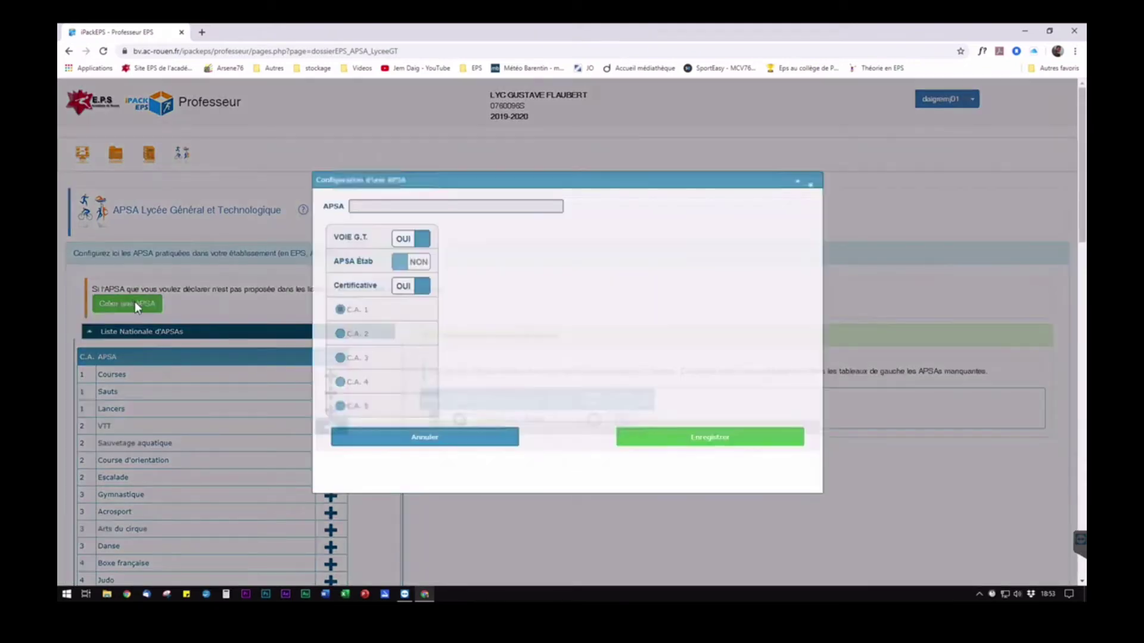
pyautogui.click(369, 208)
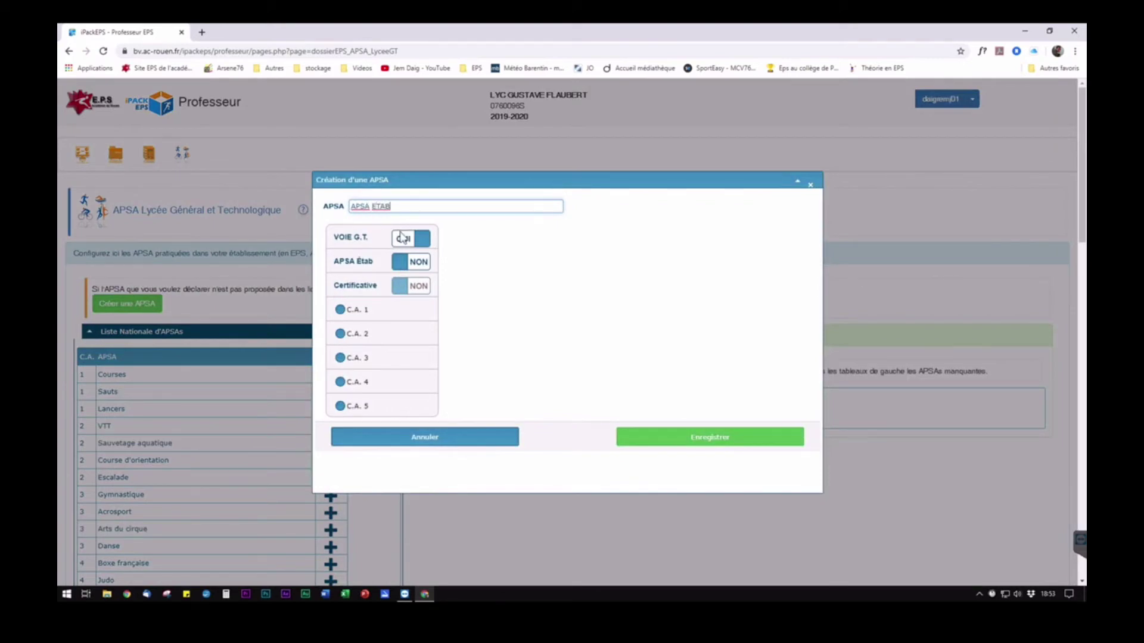
pyautogui.click(399, 261)
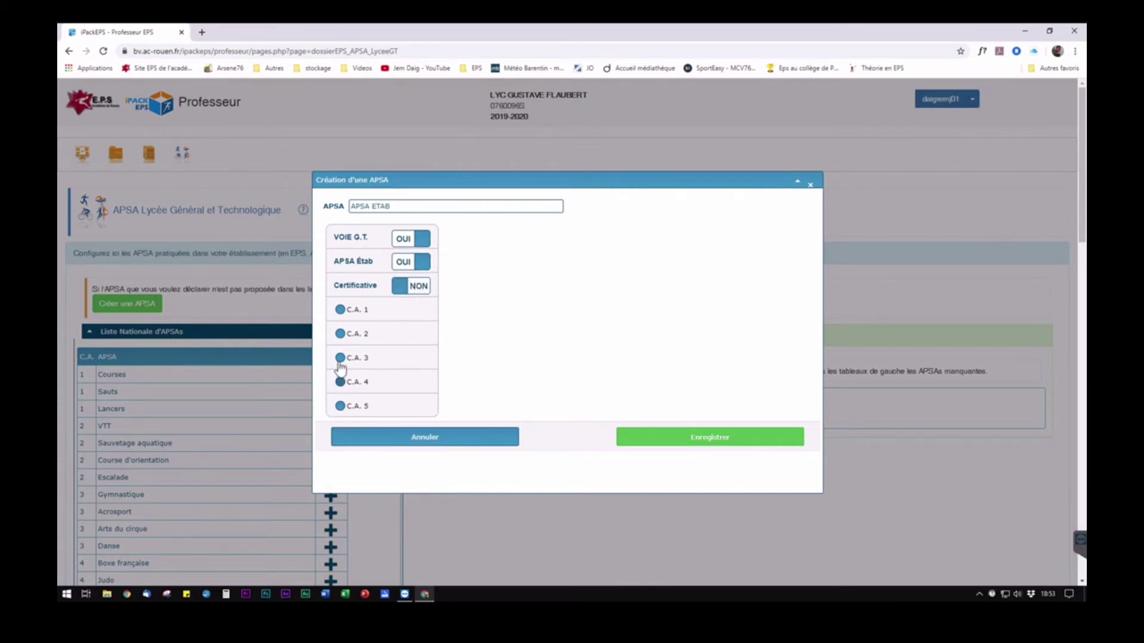
pyautogui.click(341, 335)
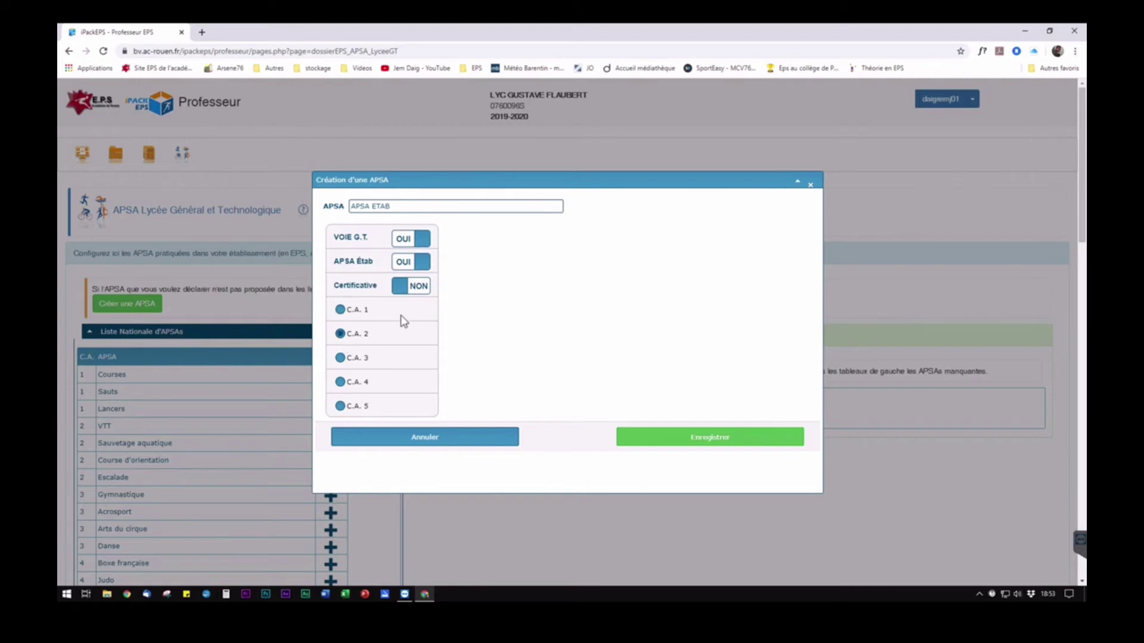
pyautogui.click(416, 287)
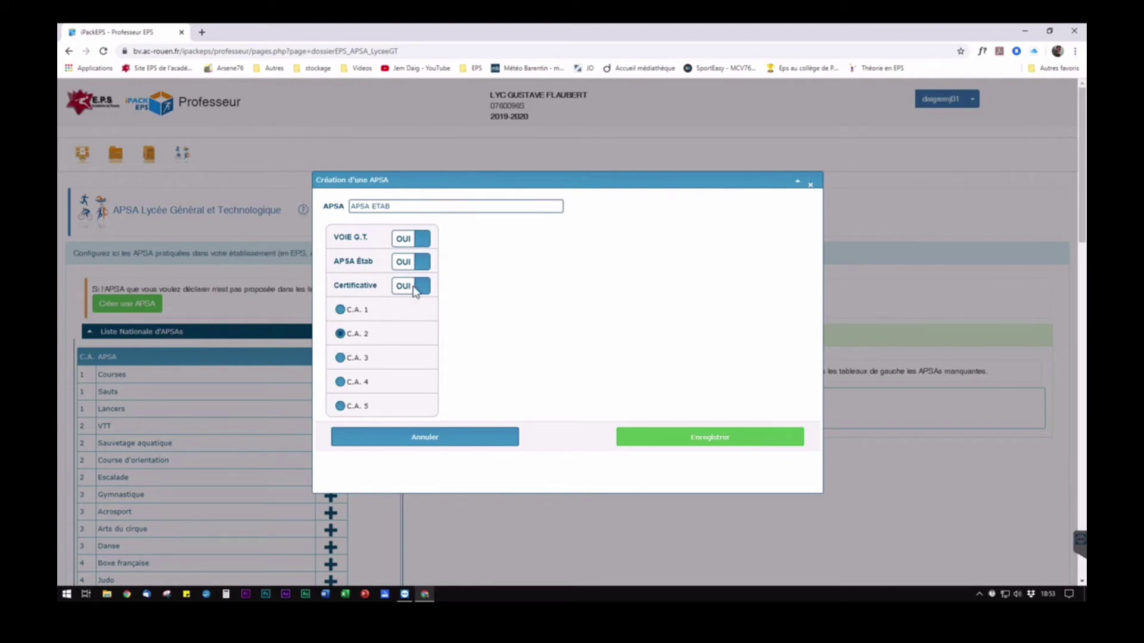
pyautogui.click(706, 439)
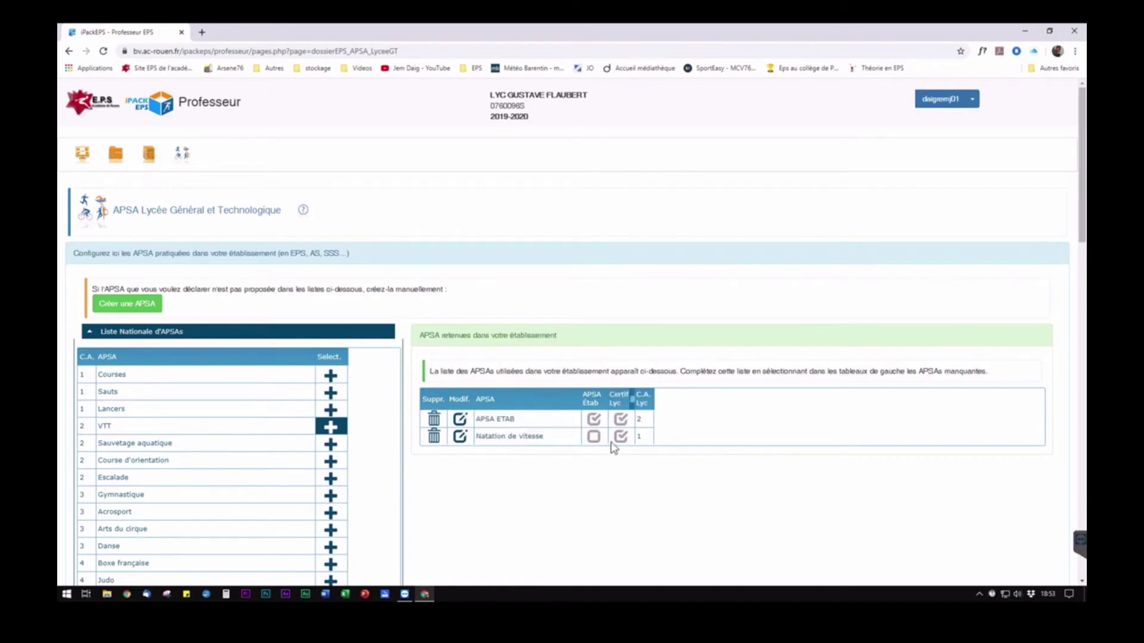
# Step: Leave the APSA list and open the référentiels deposit page of the Dossier Certificatif
pyautogui.scroll(-5, 595, 455)
pyautogui.scroll(5, 596, 454)
pyautogui.click(115, 156)
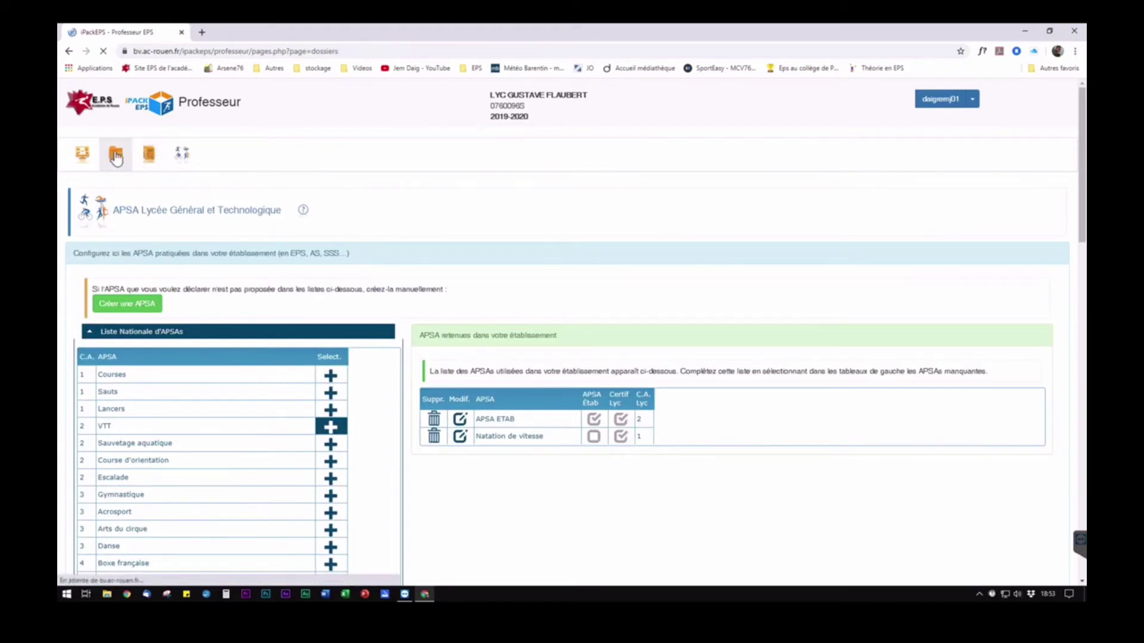
pyautogui.click(604, 297)
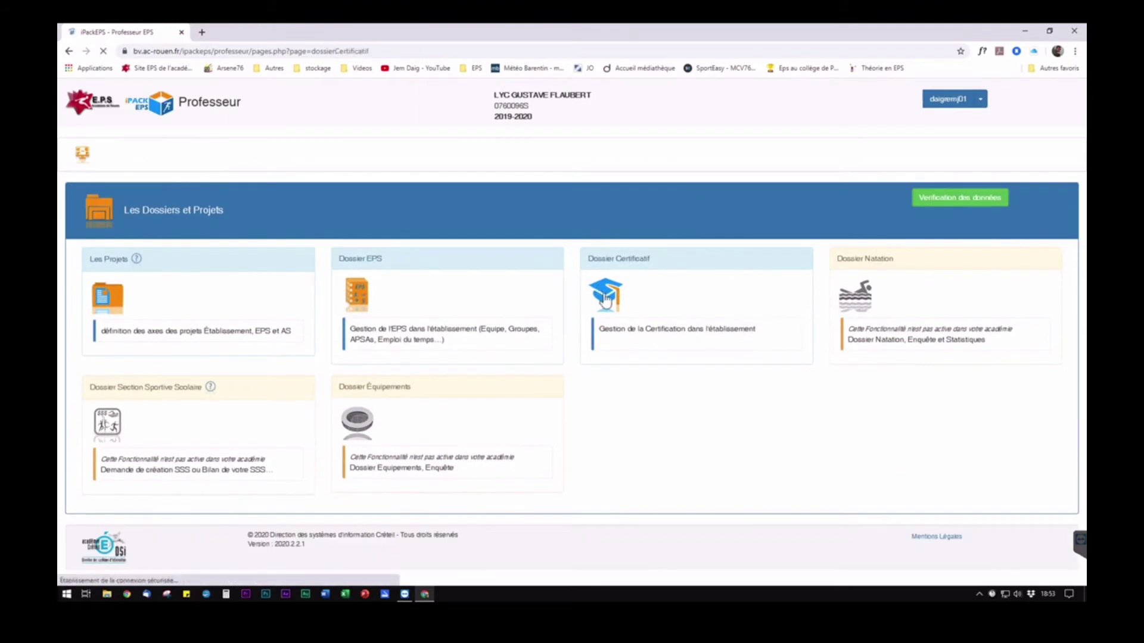
pyautogui.click(108, 289)
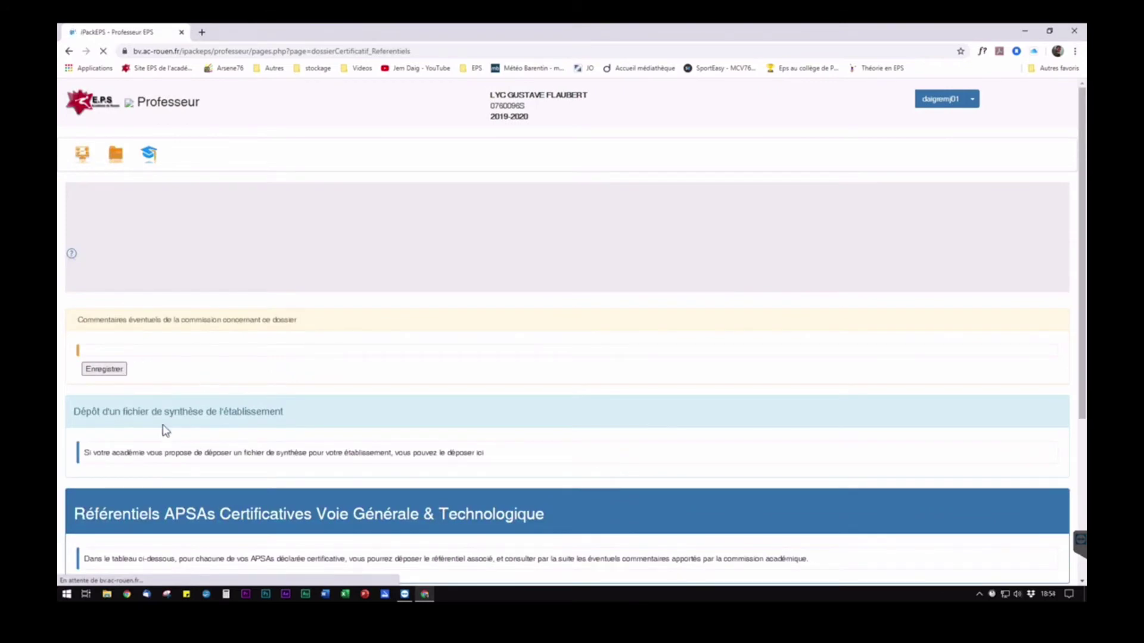
# Step: Upload Synthèse.pdf as the school's summary file for Doc Voie Générale & Technologique and close the upload dialog
pyautogui.scroll(-2, 487, 348)
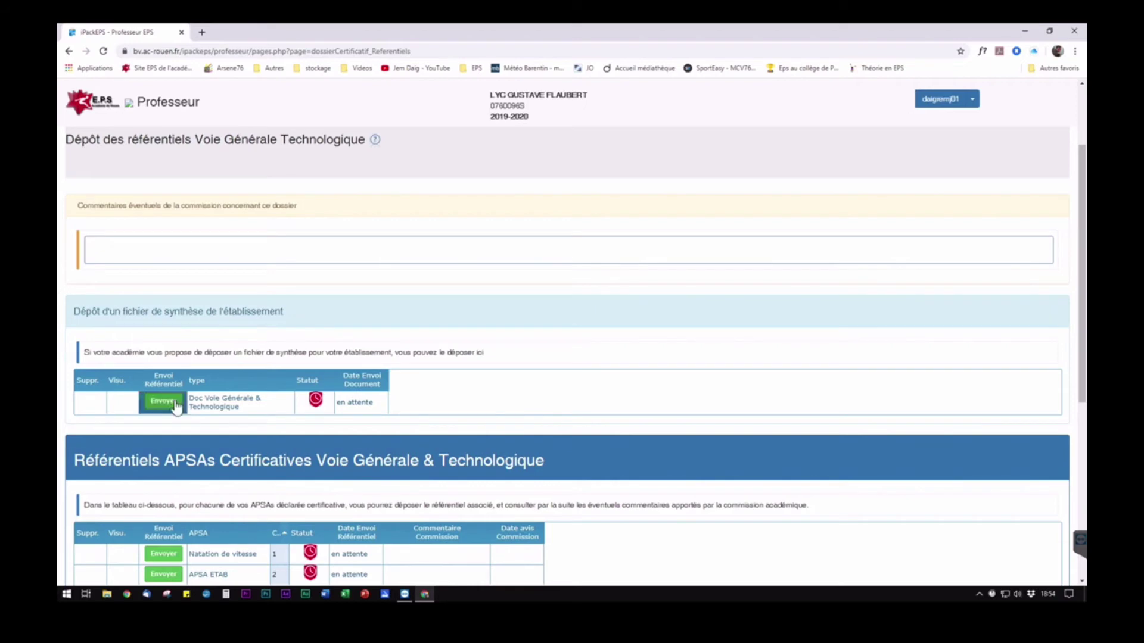
pyautogui.click(155, 405)
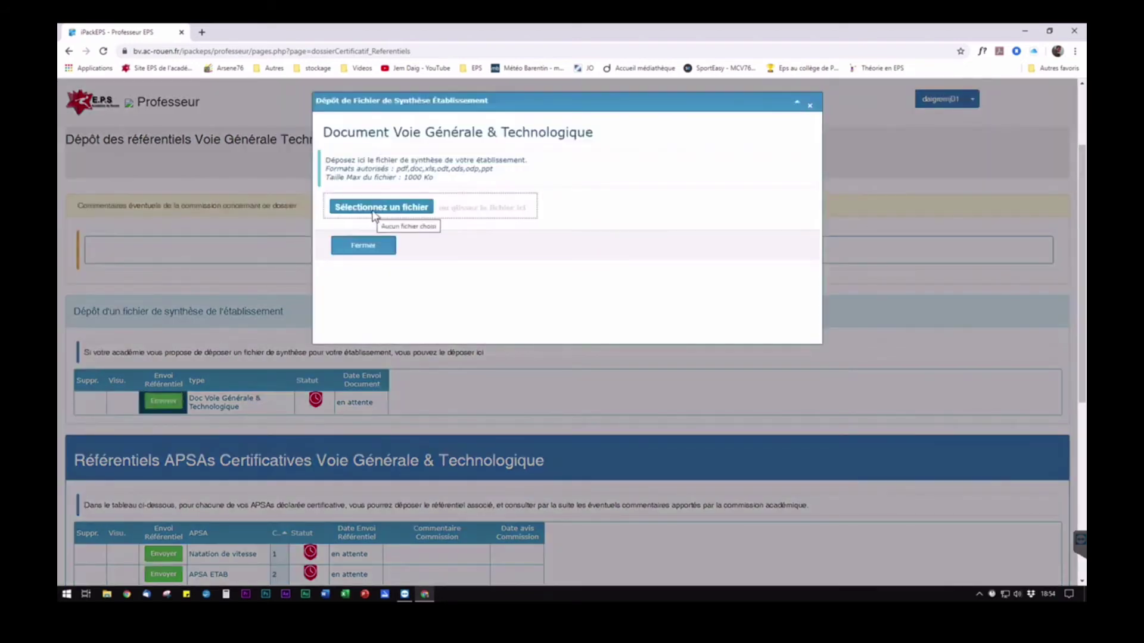
pyautogui.click(421, 209)
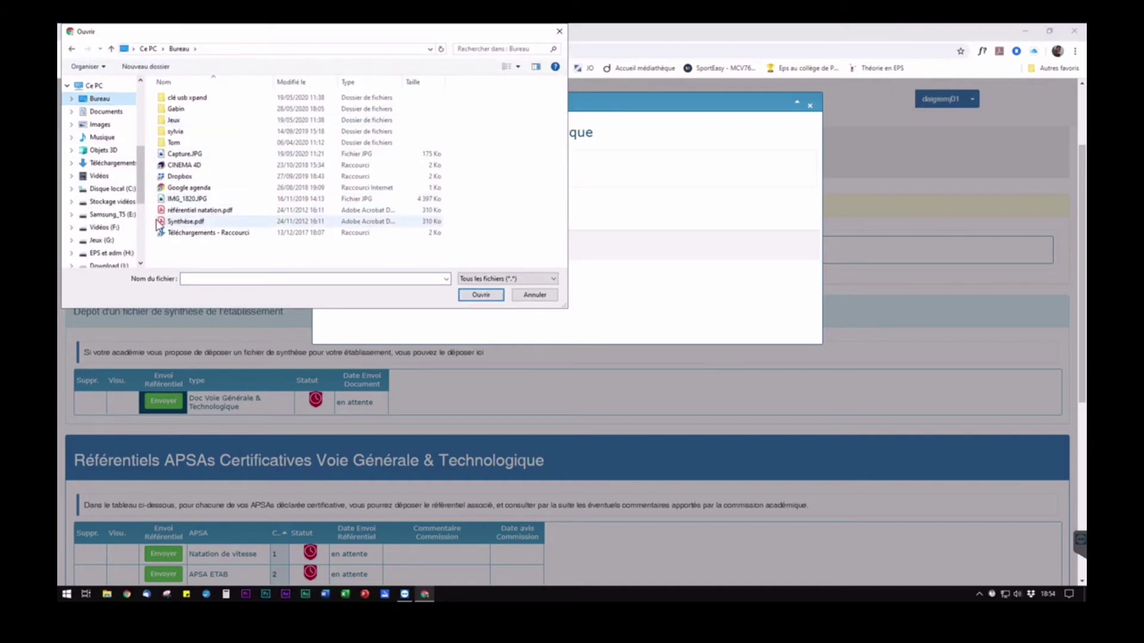
pyautogui.click(197, 223)
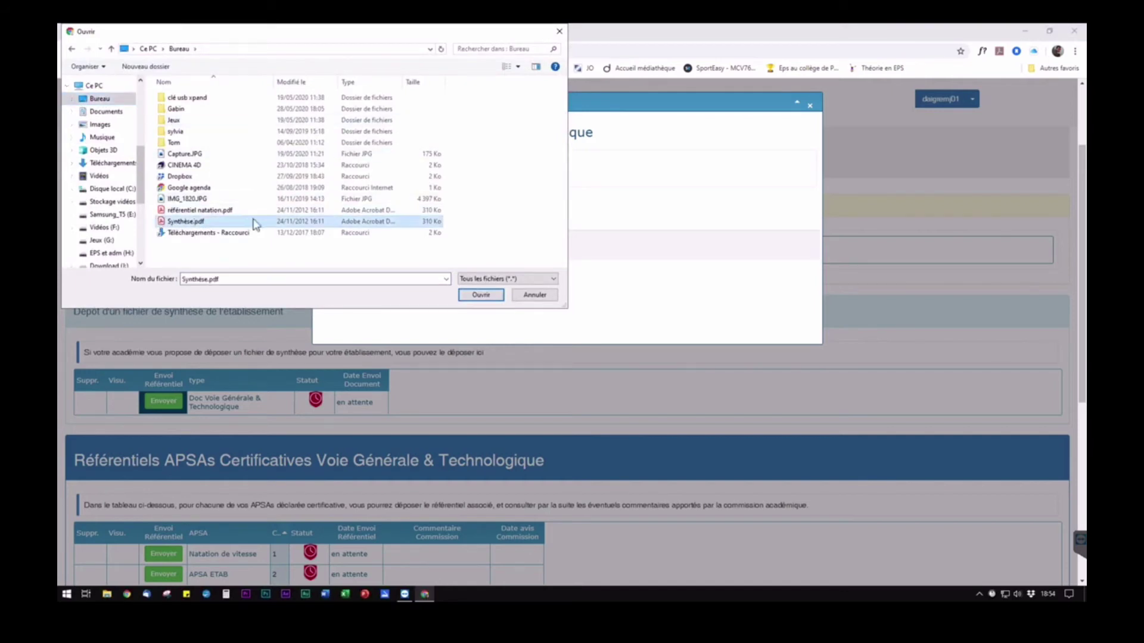
pyautogui.click(492, 298)
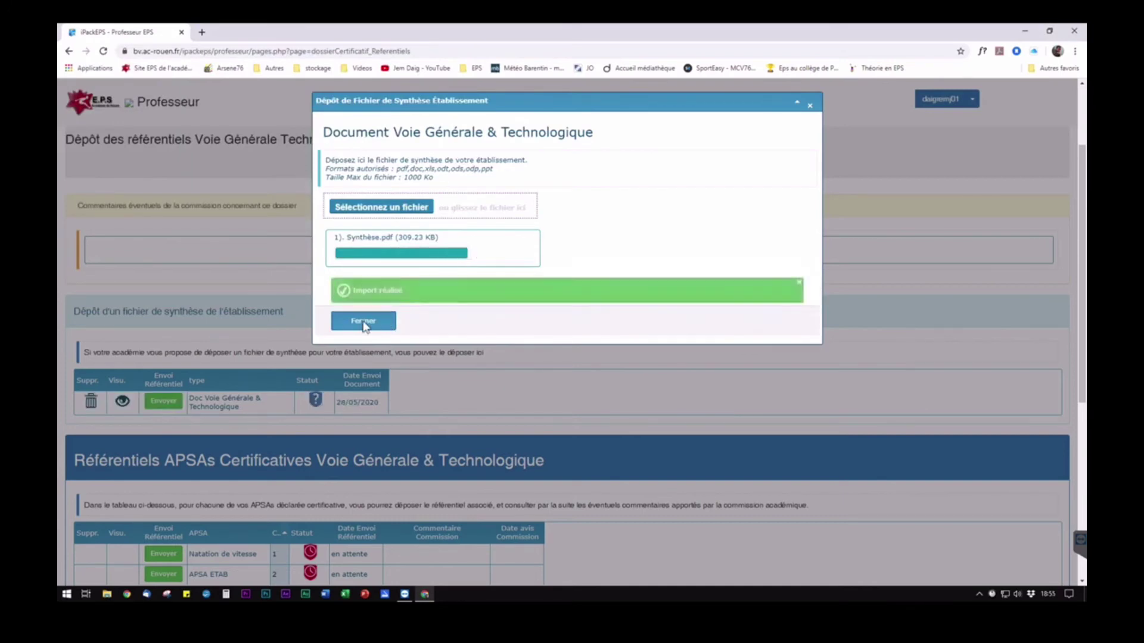
pyautogui.click(363, 323)
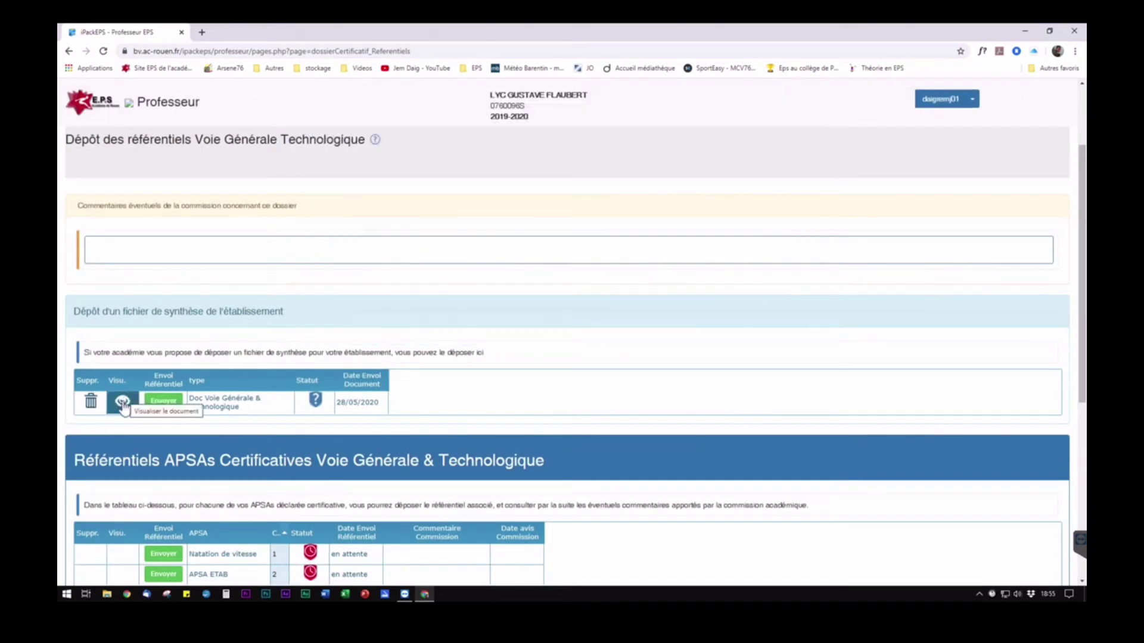
# Step: Upload référentiel natation.pdf as the référentiel for Natation de vitesse in Voie Générale & Technologique and close the upload dialog
pyautogui.scroll(-3, 122, 405)
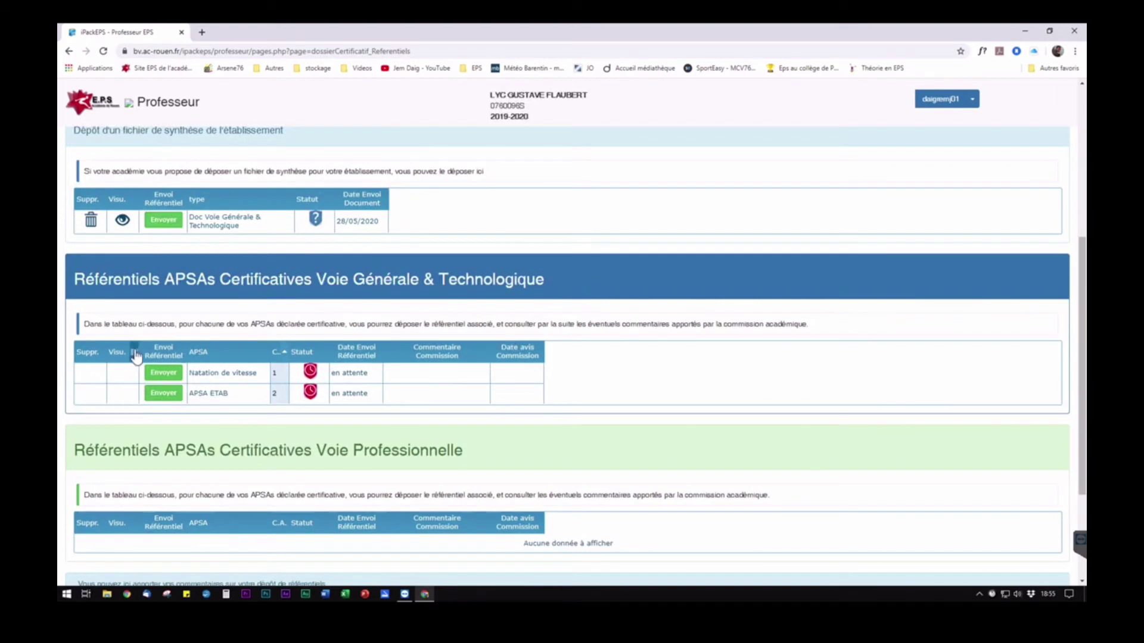
pyautogui.click(164, 374)
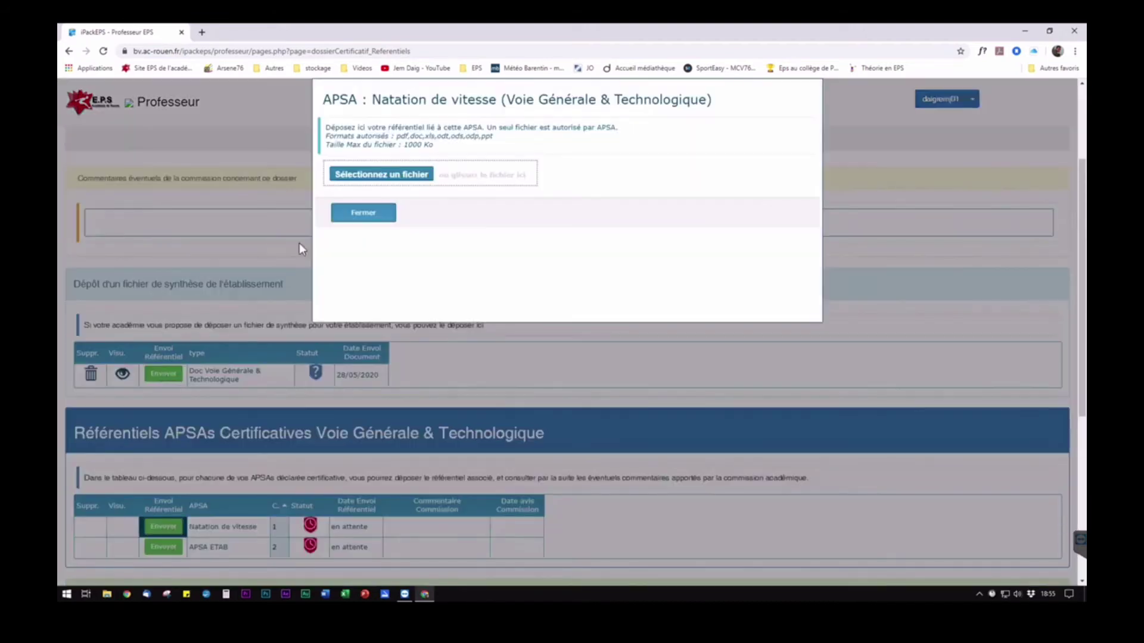
pyautogui.click(377, 173)
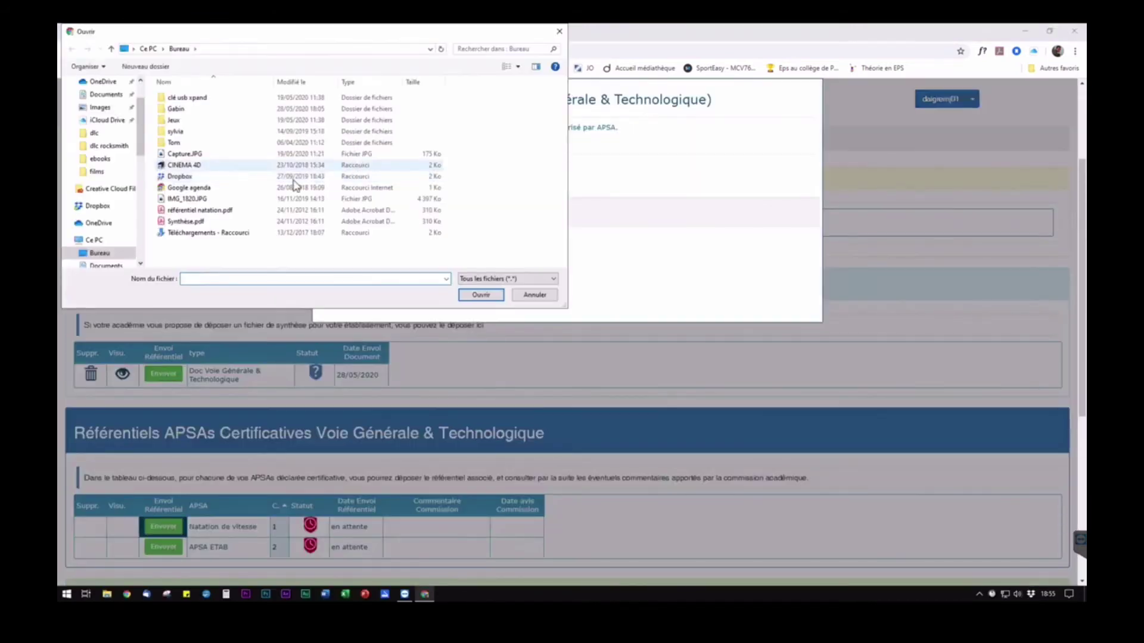
pyautogui.click(203, 211)
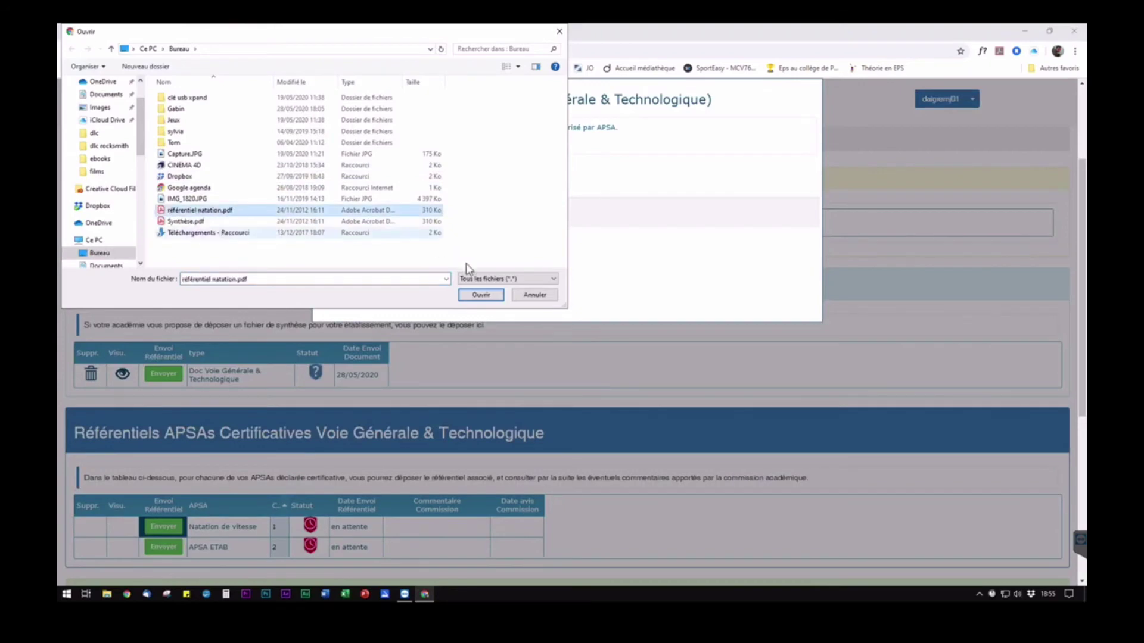
pyautogui.click(476, 294)
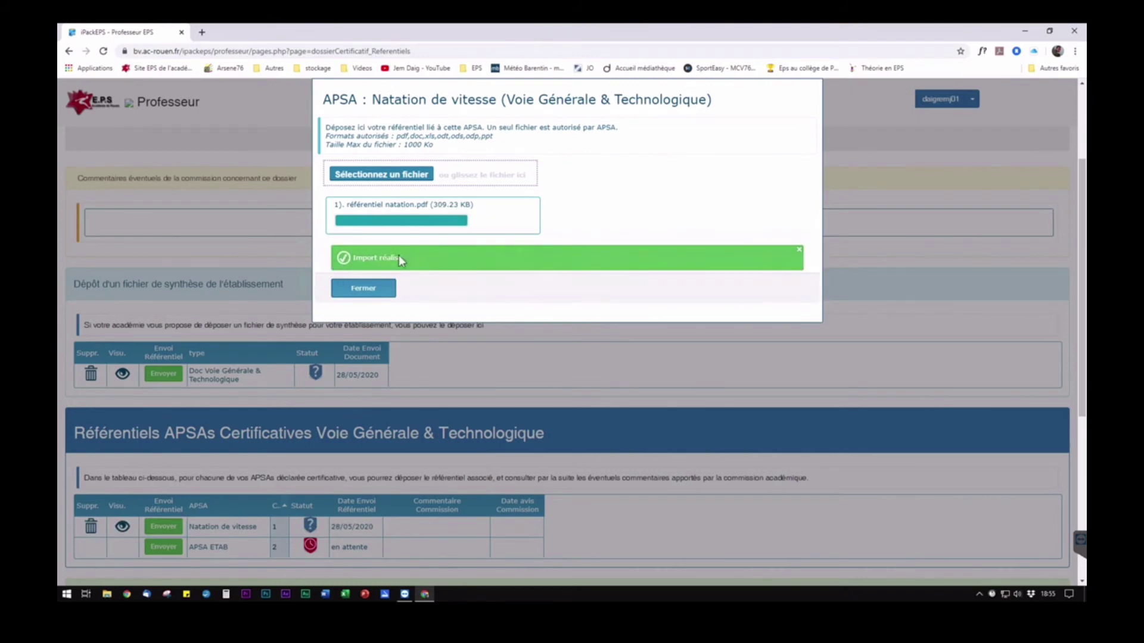
pyautogui.click(363, 289)
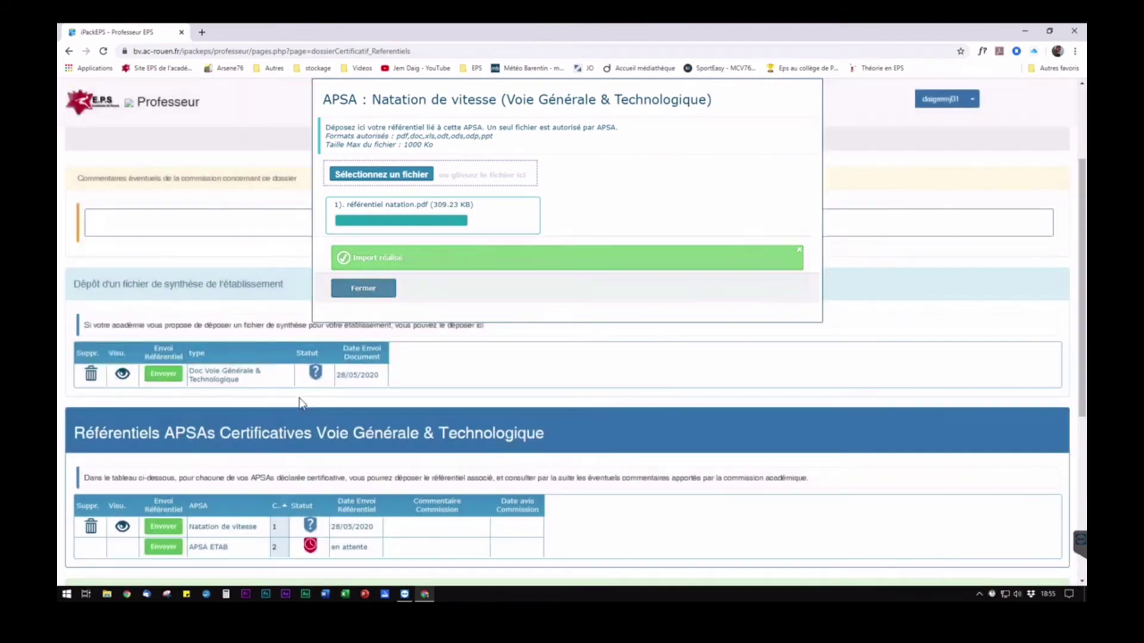
# Step: Save the référentiels deposit page with its school comment field left empty
pyautogui.scroll(-3, 269, 415)
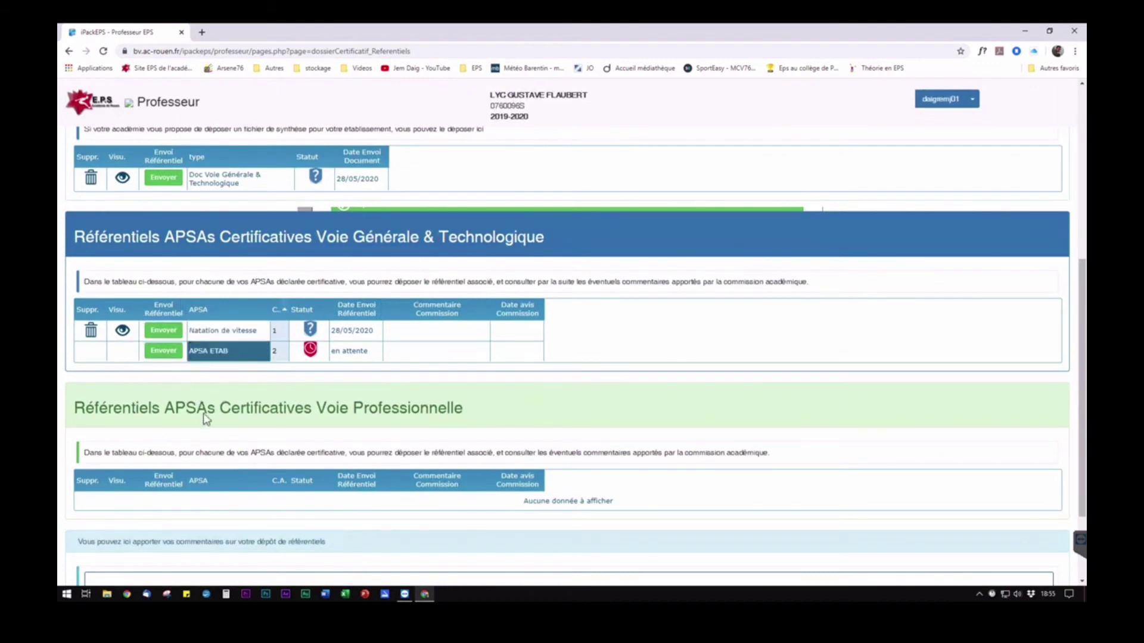
pyautogui.scroll(3, 270, 420)
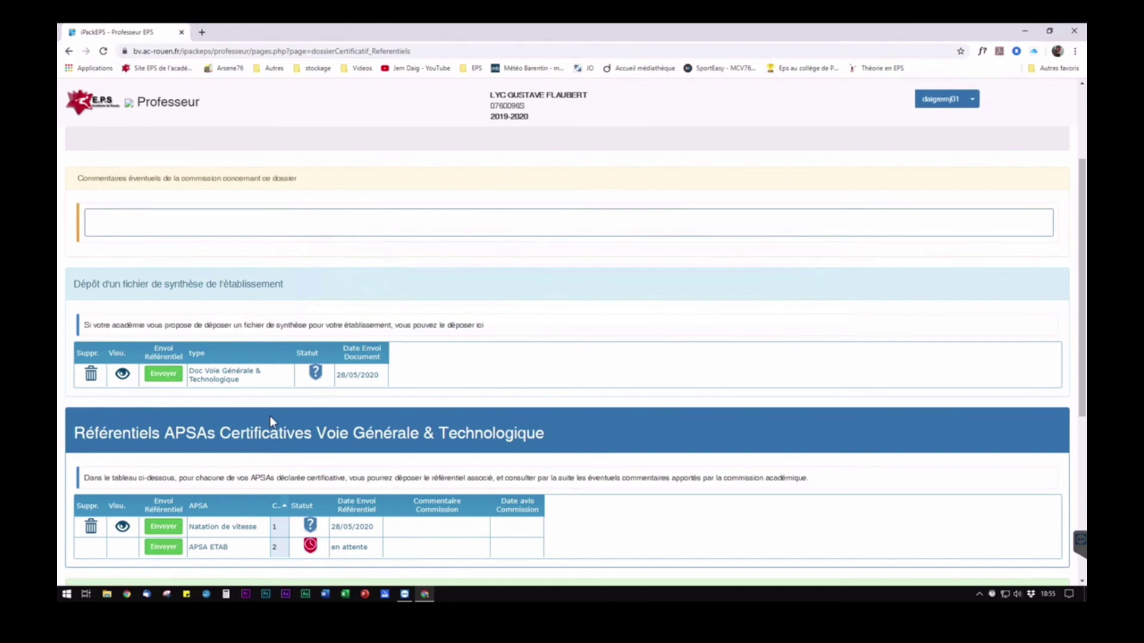
pyautogui.scroll(-5, 269, 416)
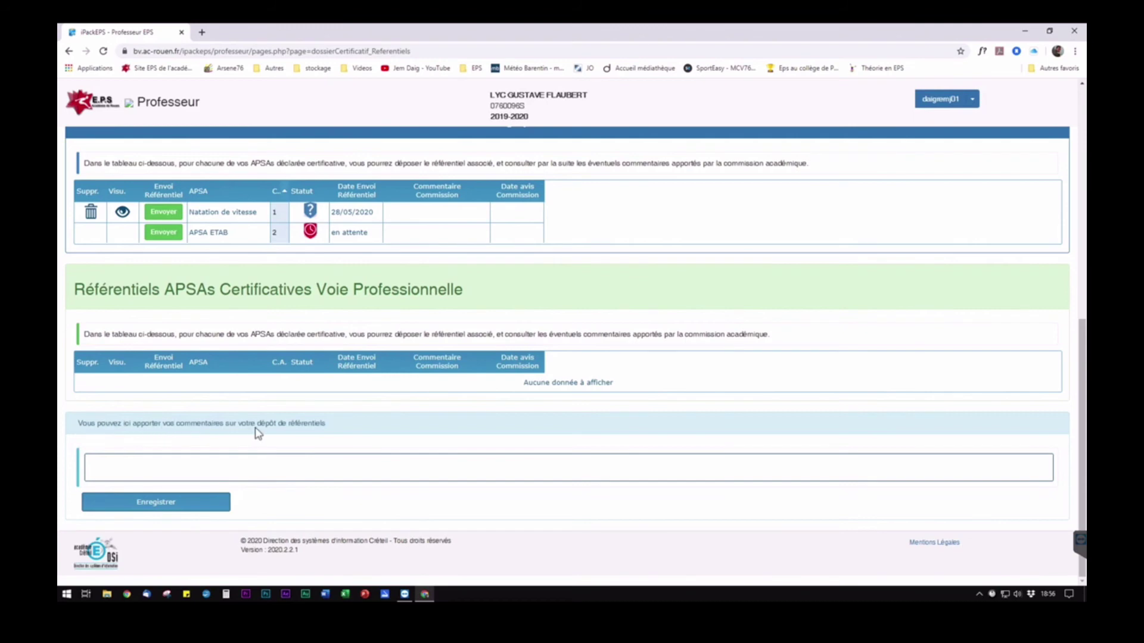
pyautogui.click(200, 507)
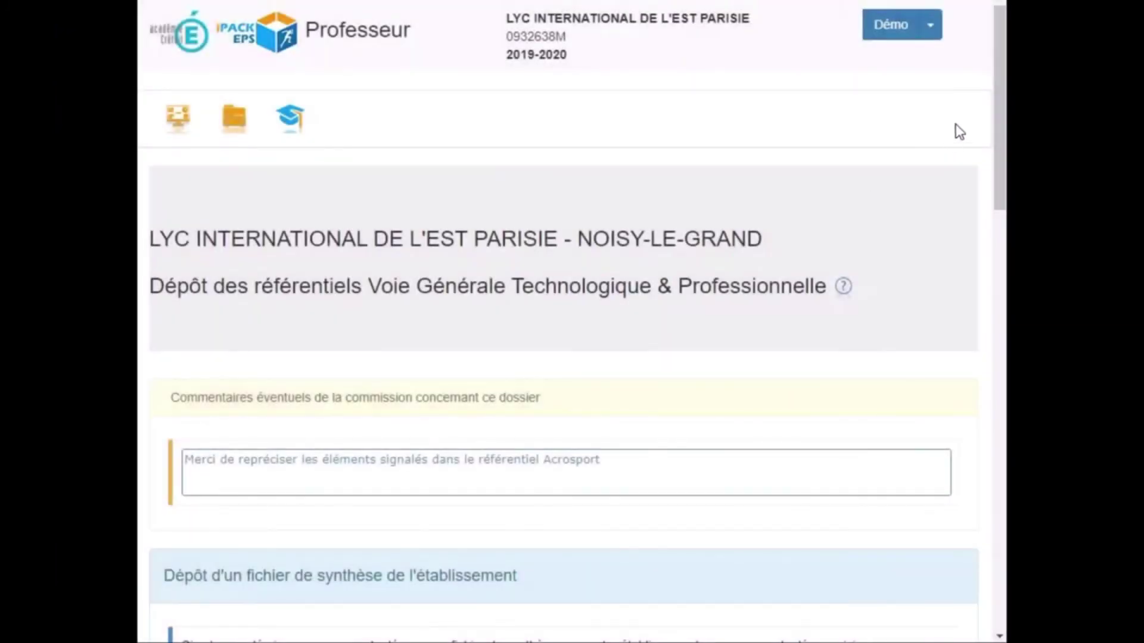
# Step: On the demo school's deposit page, send ref.Acrosport_GT.pdf as the new Acrosport référentiel for Voie Générale & Technologique and close the dialog
pyautogui.moveTo(999, 52); pyautogui.dragTo(998, 119)
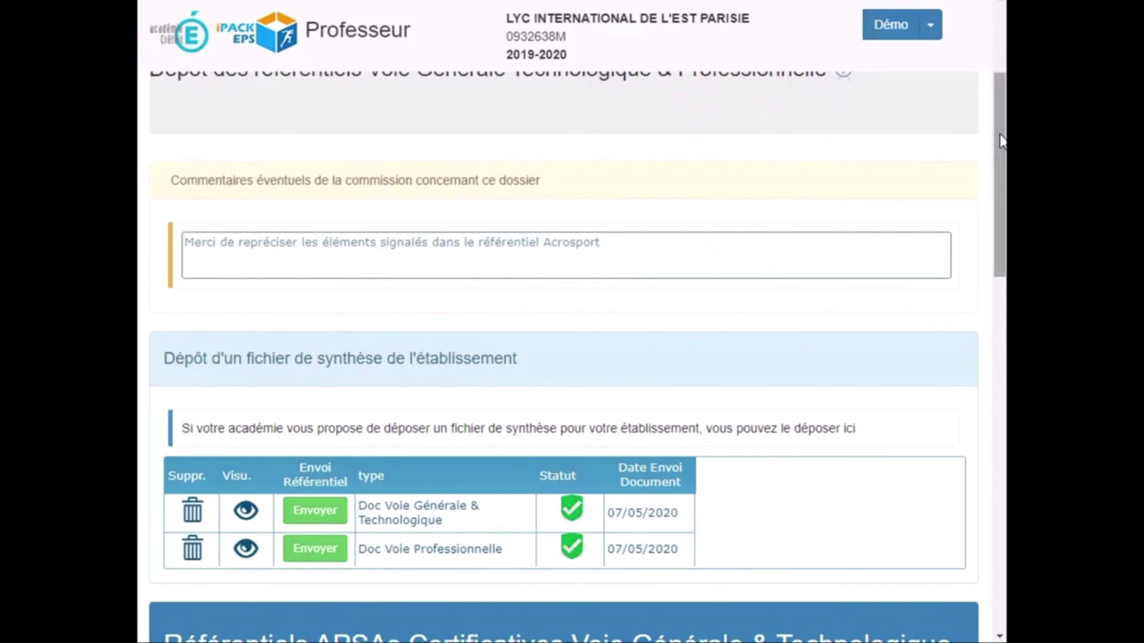
pyautogui.moveTo(1001, 141); pyautogui.dragTo(1001, 222)
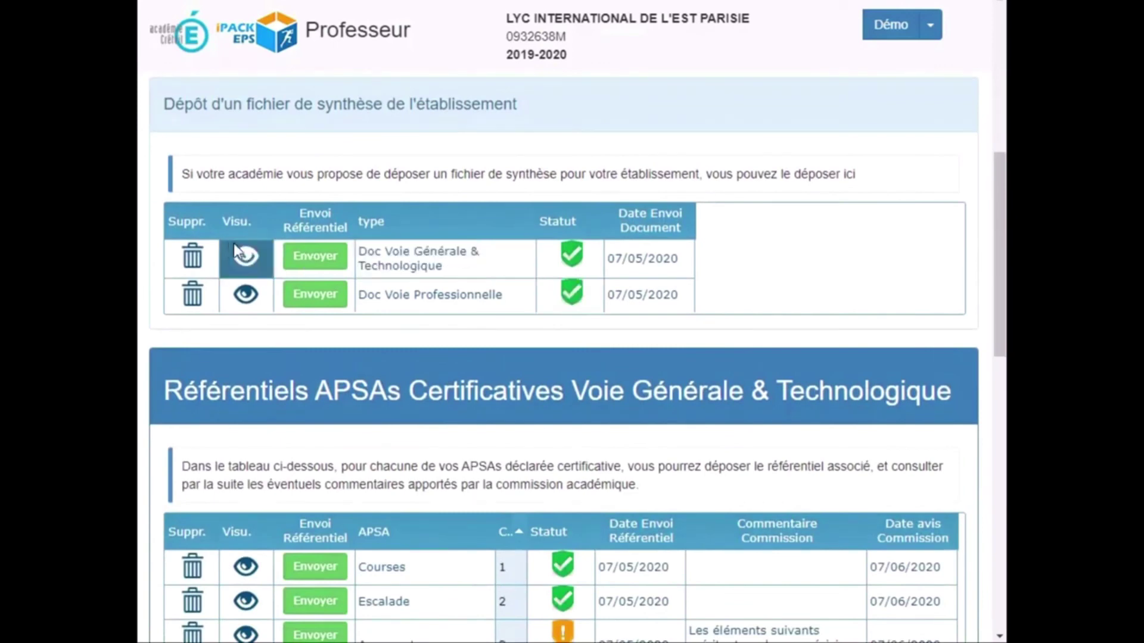
pyautogui.moveTo(577, 248)
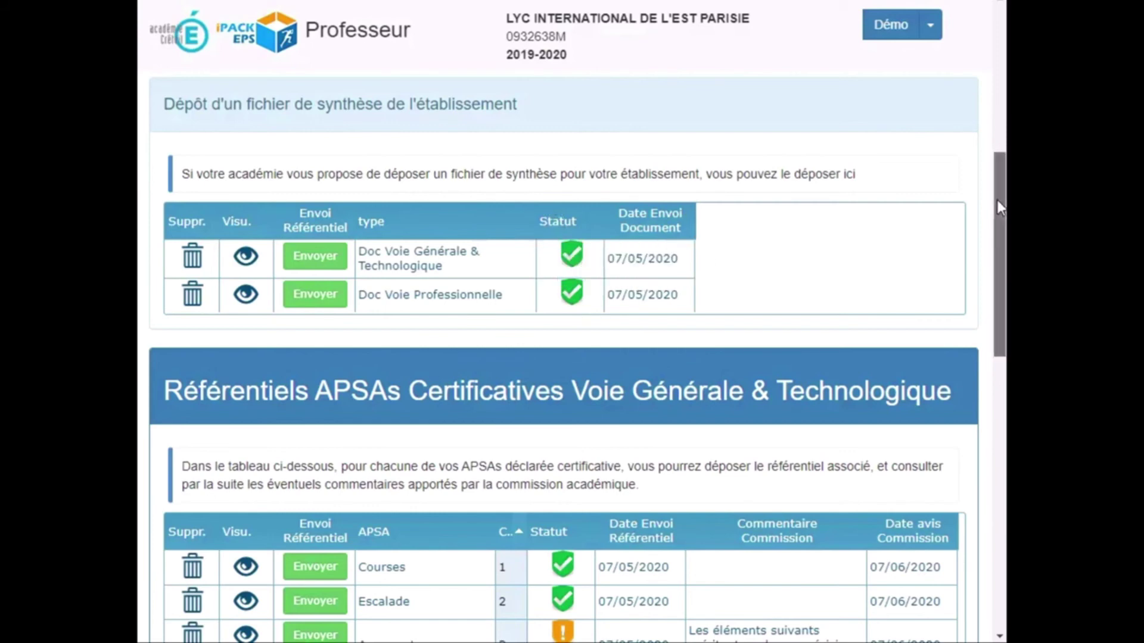
pyautogui.scroll(-4, 998, 205)
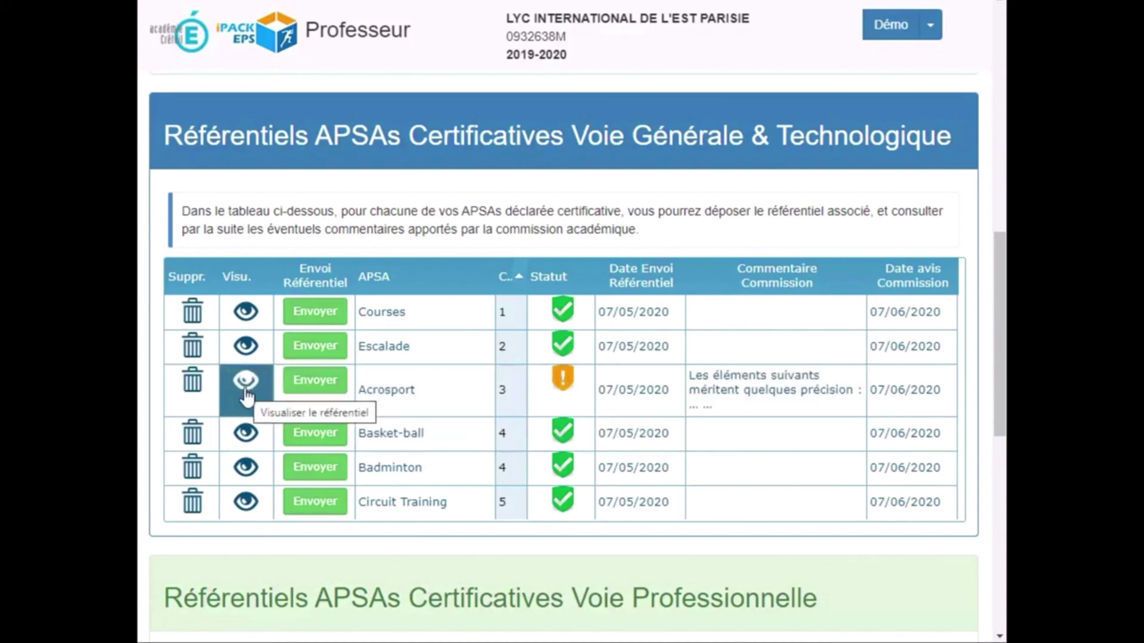
pyautogui.click(303, 402)
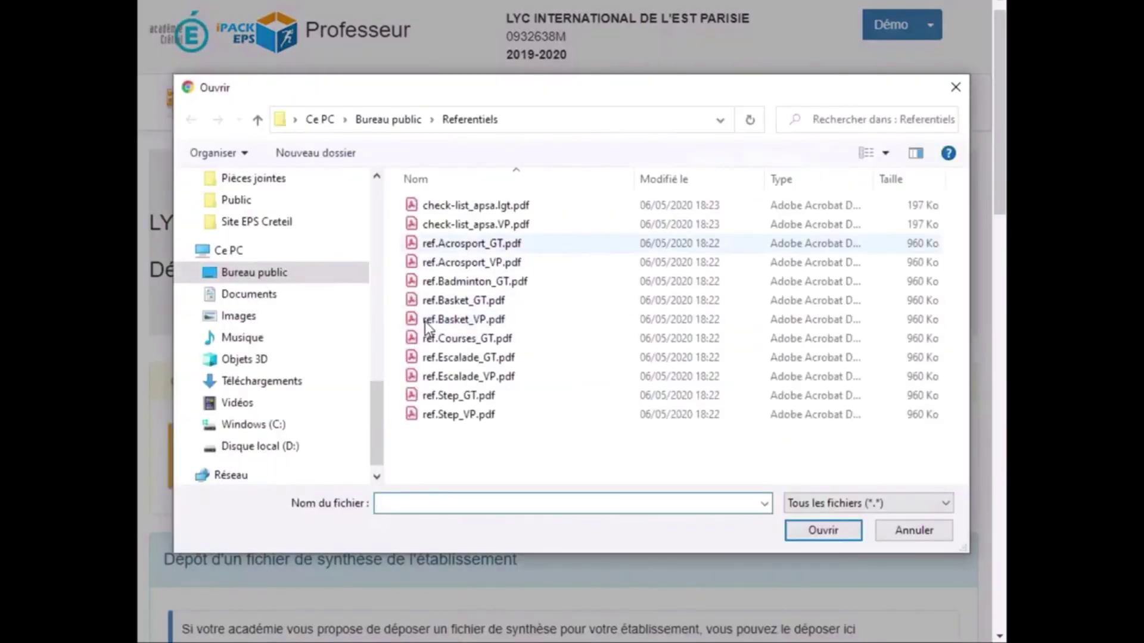
pyautogui.doubleClick(446, 248)
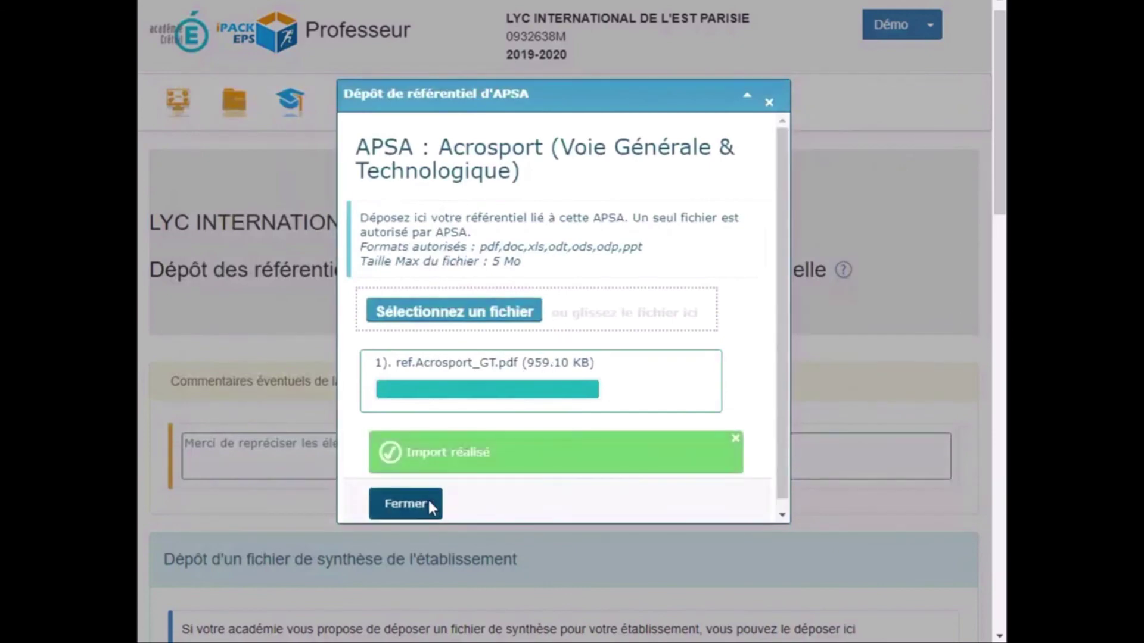
pyautogui.click(419, 504)
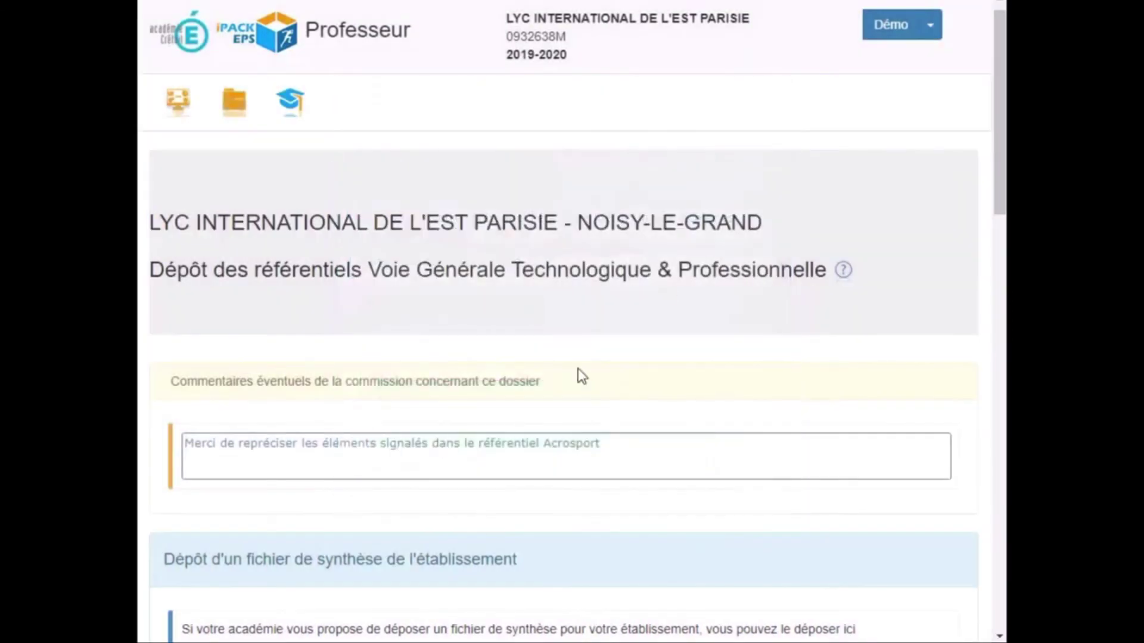
# Step: Examine the statuses, dates and commission comments of the référentiels for Voie Générale & Technologique and Voie Professionnelle
pyautogui.scroll(-10, 648, 274)
pyautogui.scroll(-4, 649, 274)
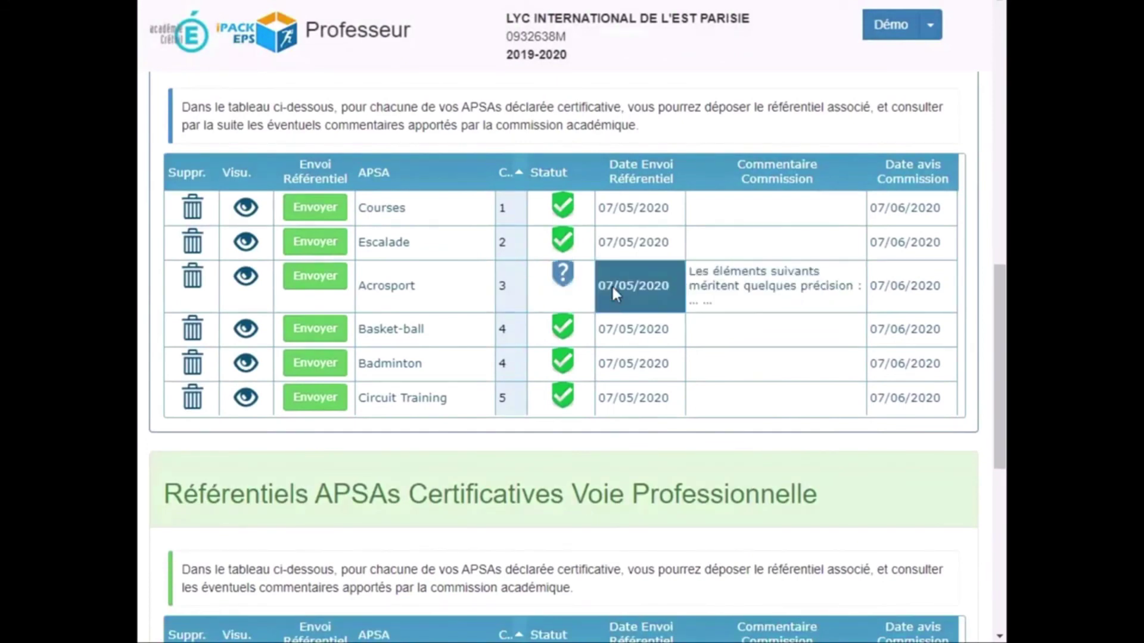
pyautogui.scroll(-4, 611, 284)
pyautogui.scroll(-4, 613, 287)
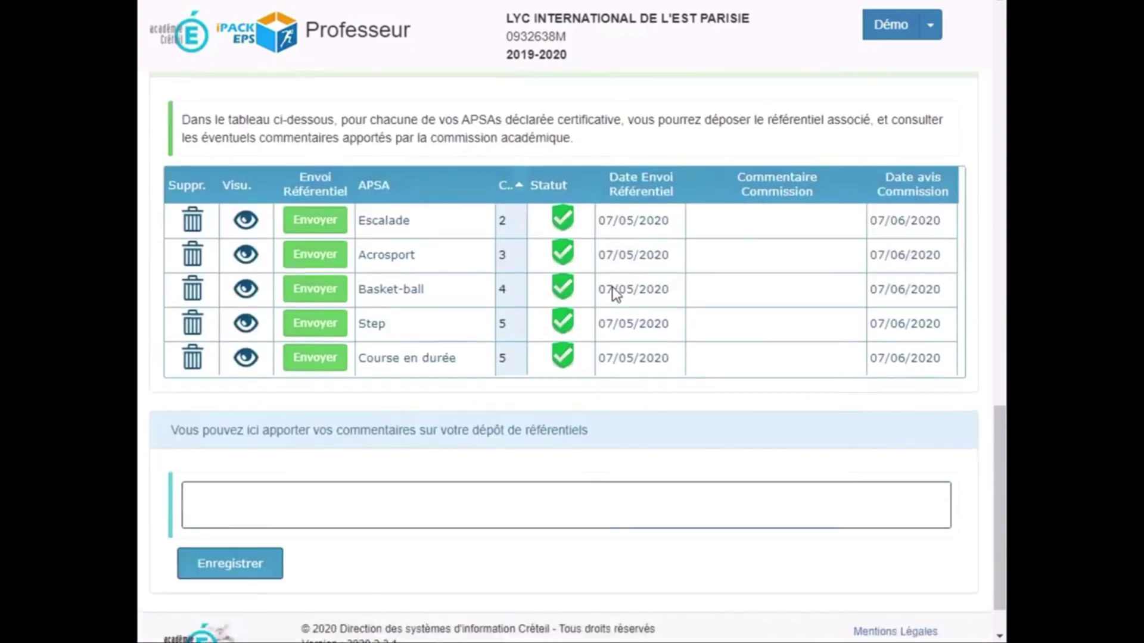
pyautogui.scroll(8, 612, 287)
pyautogui.scroll(12, 612, 287)
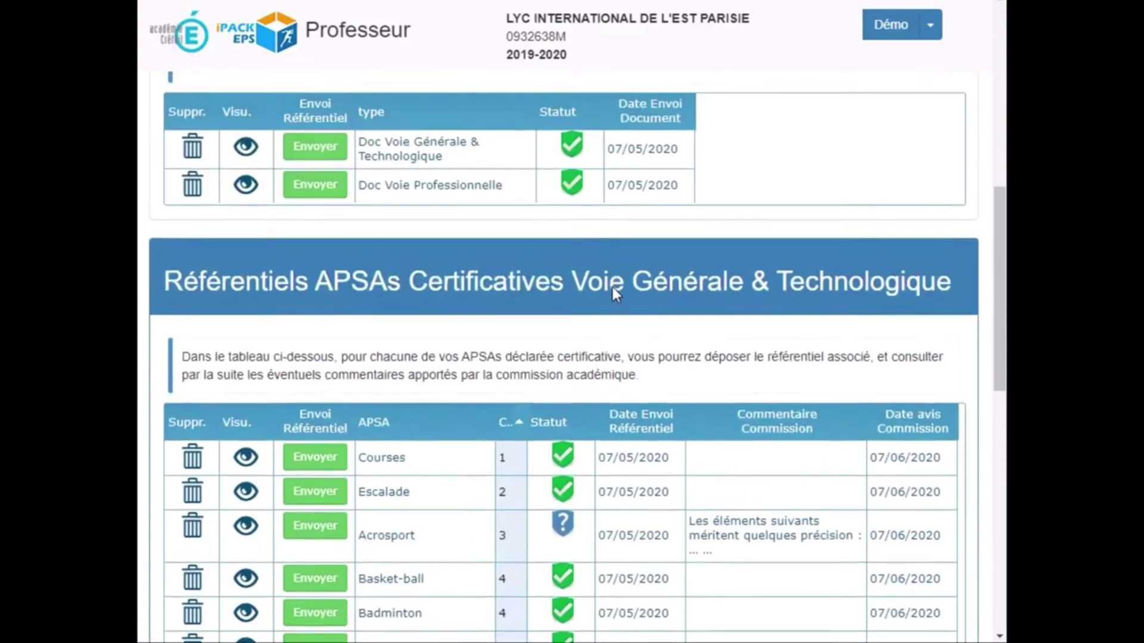
pyautogui.scroll(-7, 595, 373)
pyautogui.scroll(-5, 596, 373)
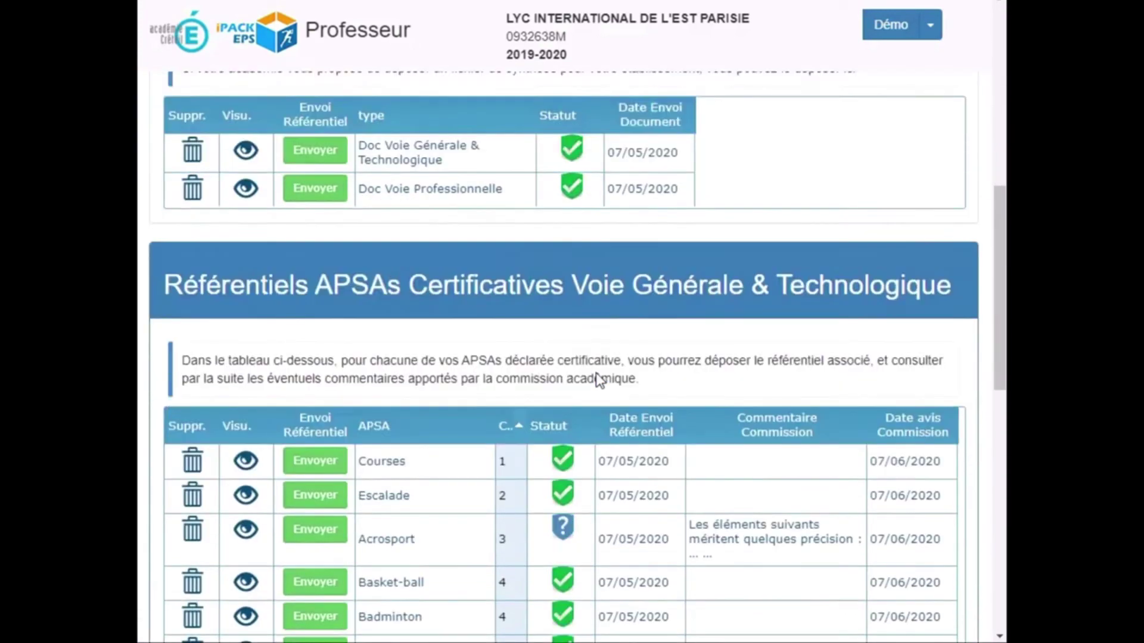